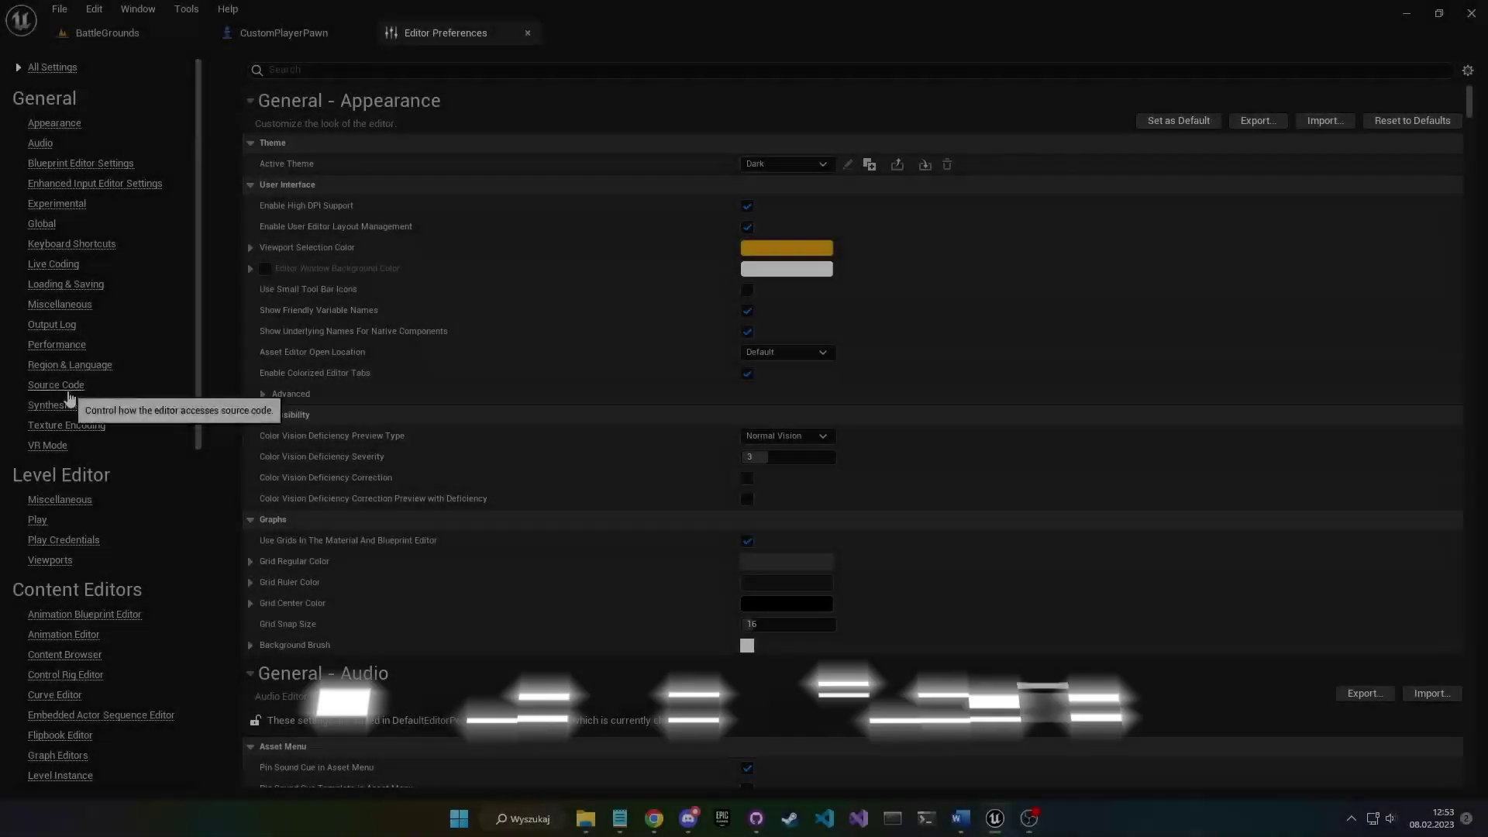
# - Switch the source code editor preference to Visual Studio and back to Visual Studio Code, postponing the restart
pyautogui.click(56, 385)
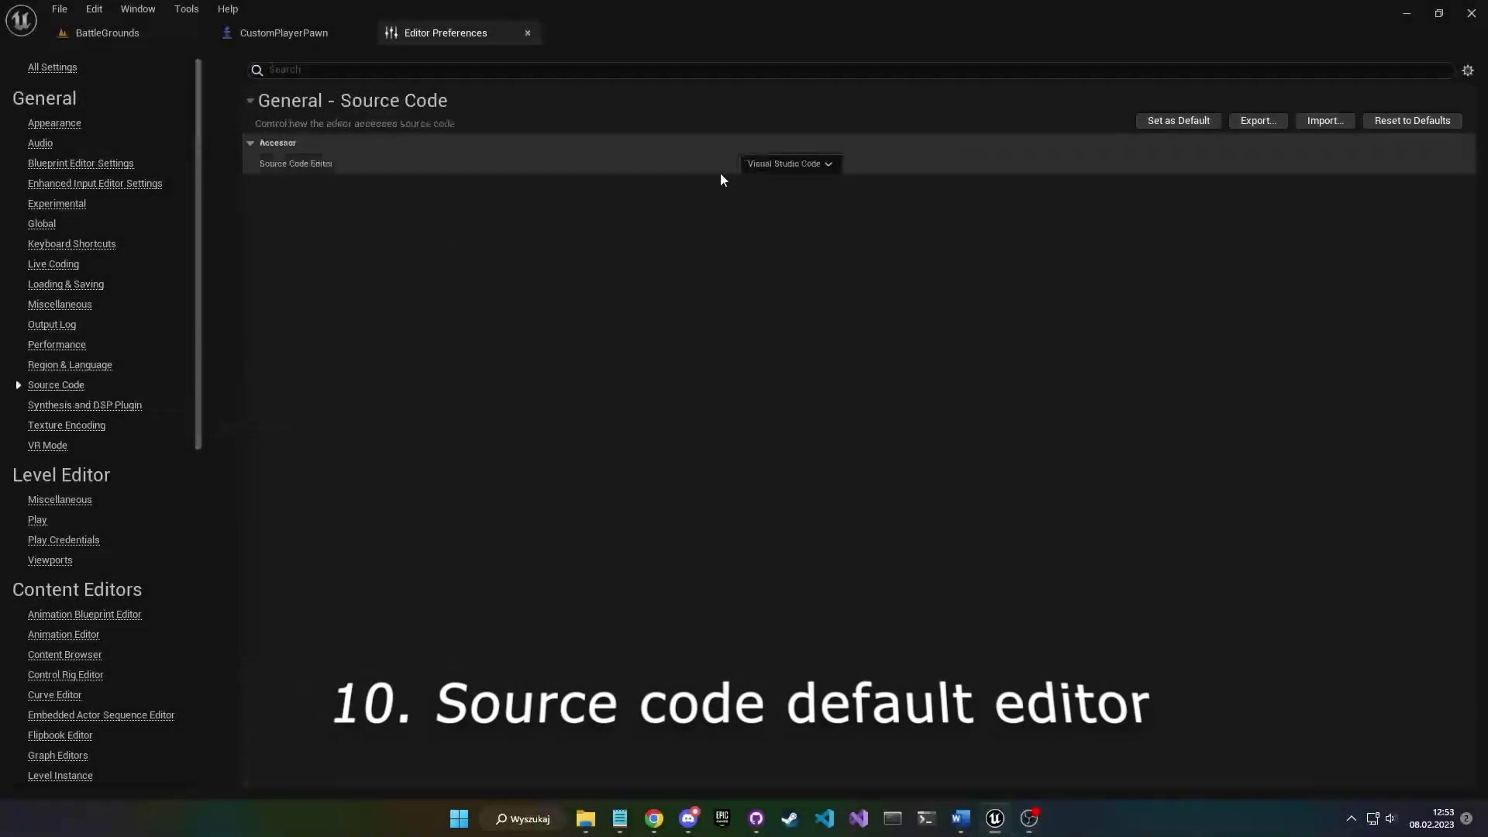
pyautogui.click(789, 164)
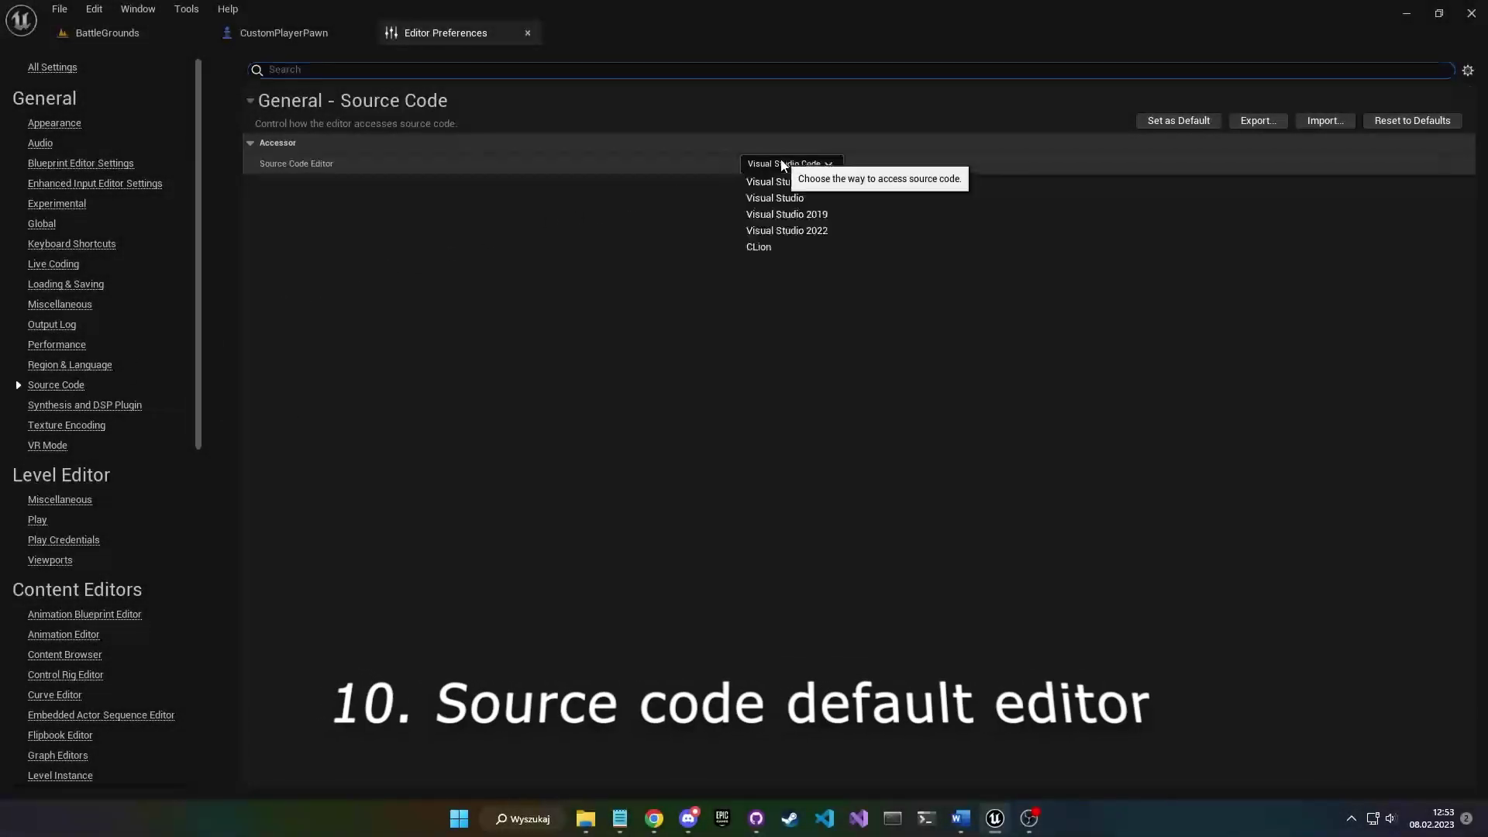
pyautogui.click(813, 198)
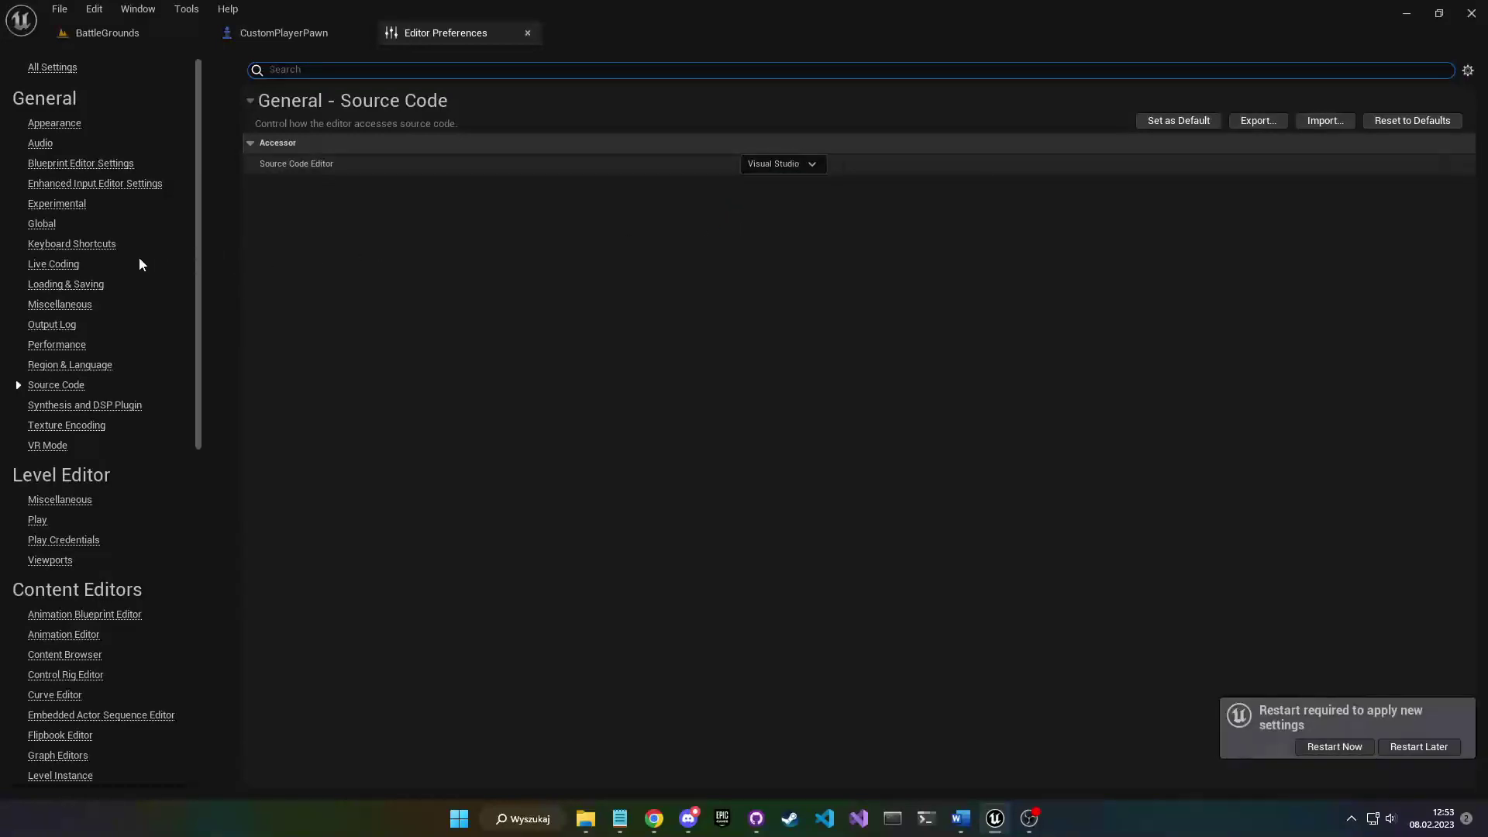
pyautogui.click(796, 164)
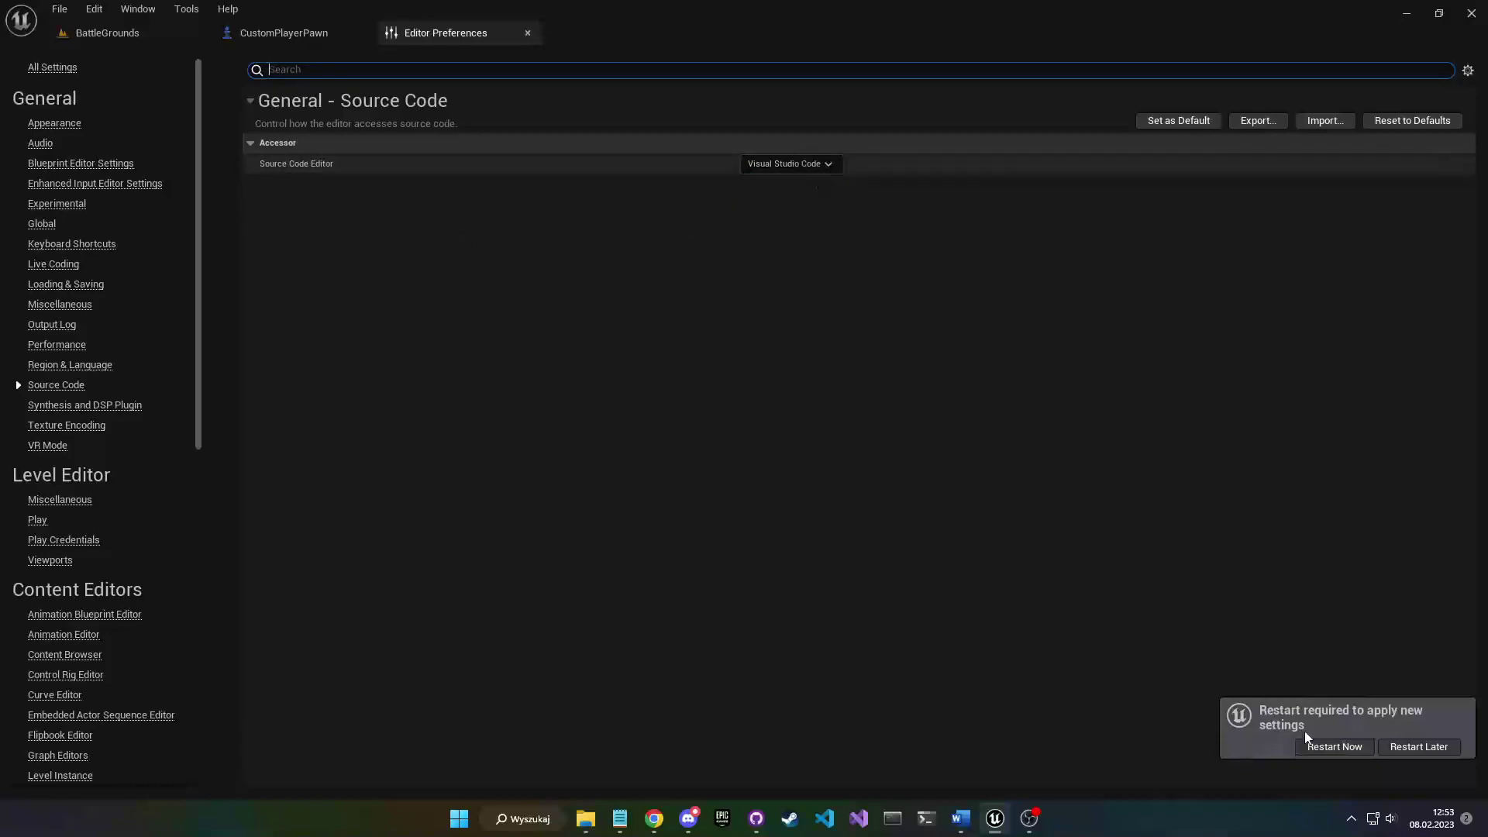
pyautogui.click(1421, 746)
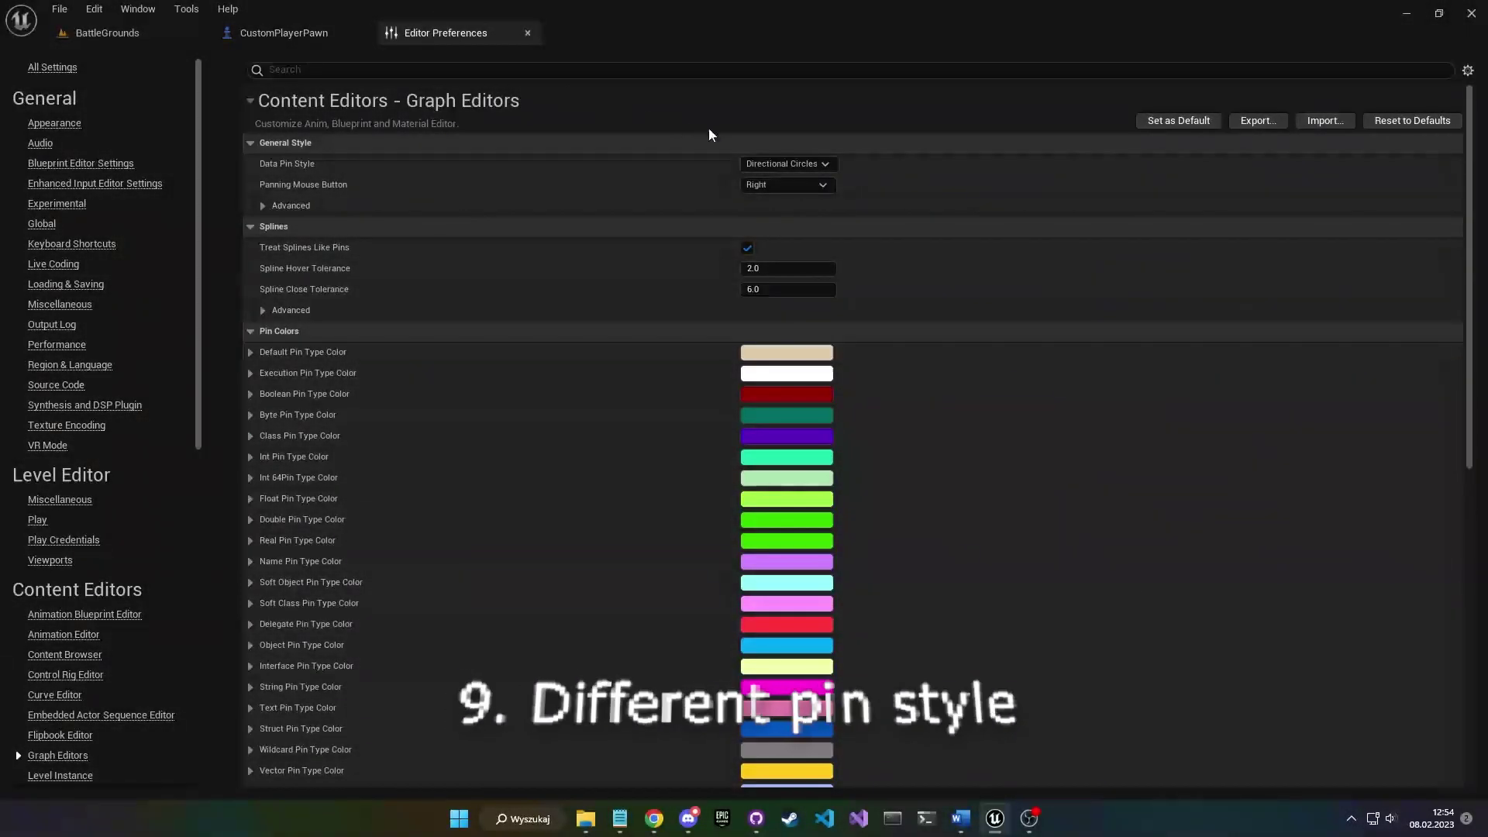
# - Set the graph editors' data pin style to Circles, Grid, Diamond and recompile the CustomPlayerPawn blueprint
pyautogui.click(786, 163)
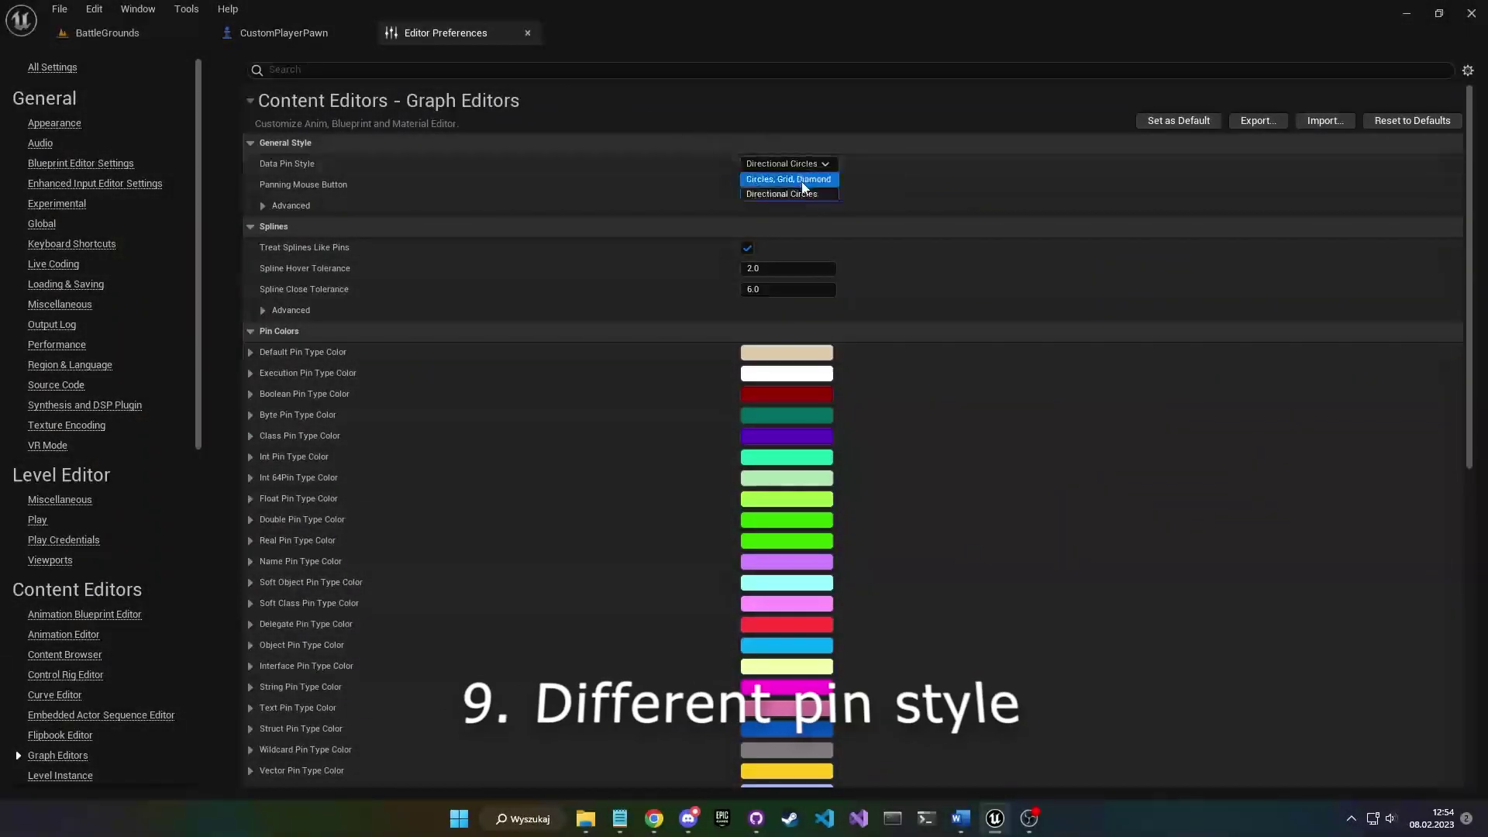
pyautogui.click(802, 180)
pyautogui.click(310, 33)
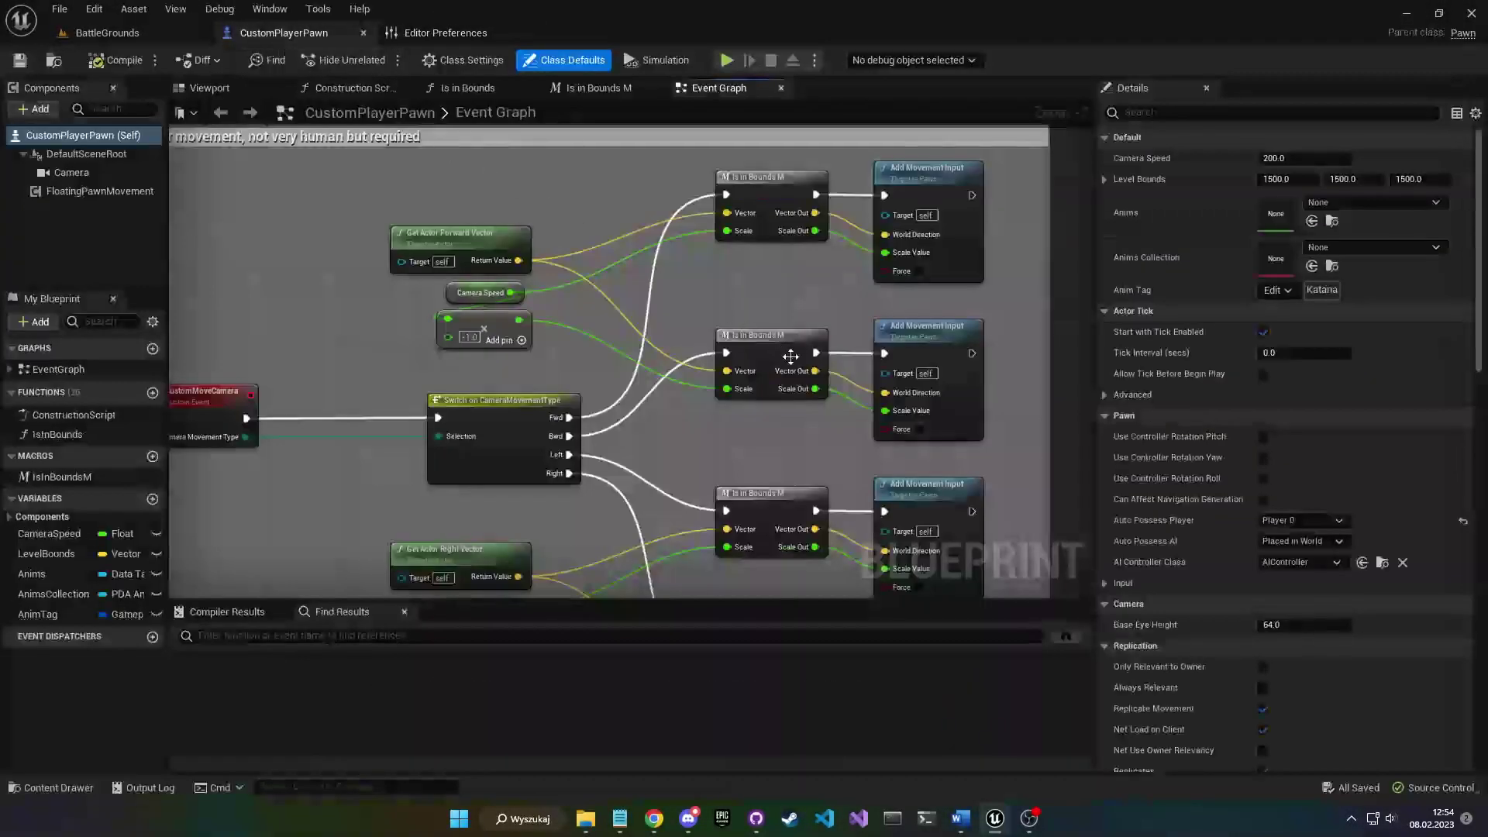
pyautogui.click(122, 62)
pyautogui.scroll(2, 805, 303)
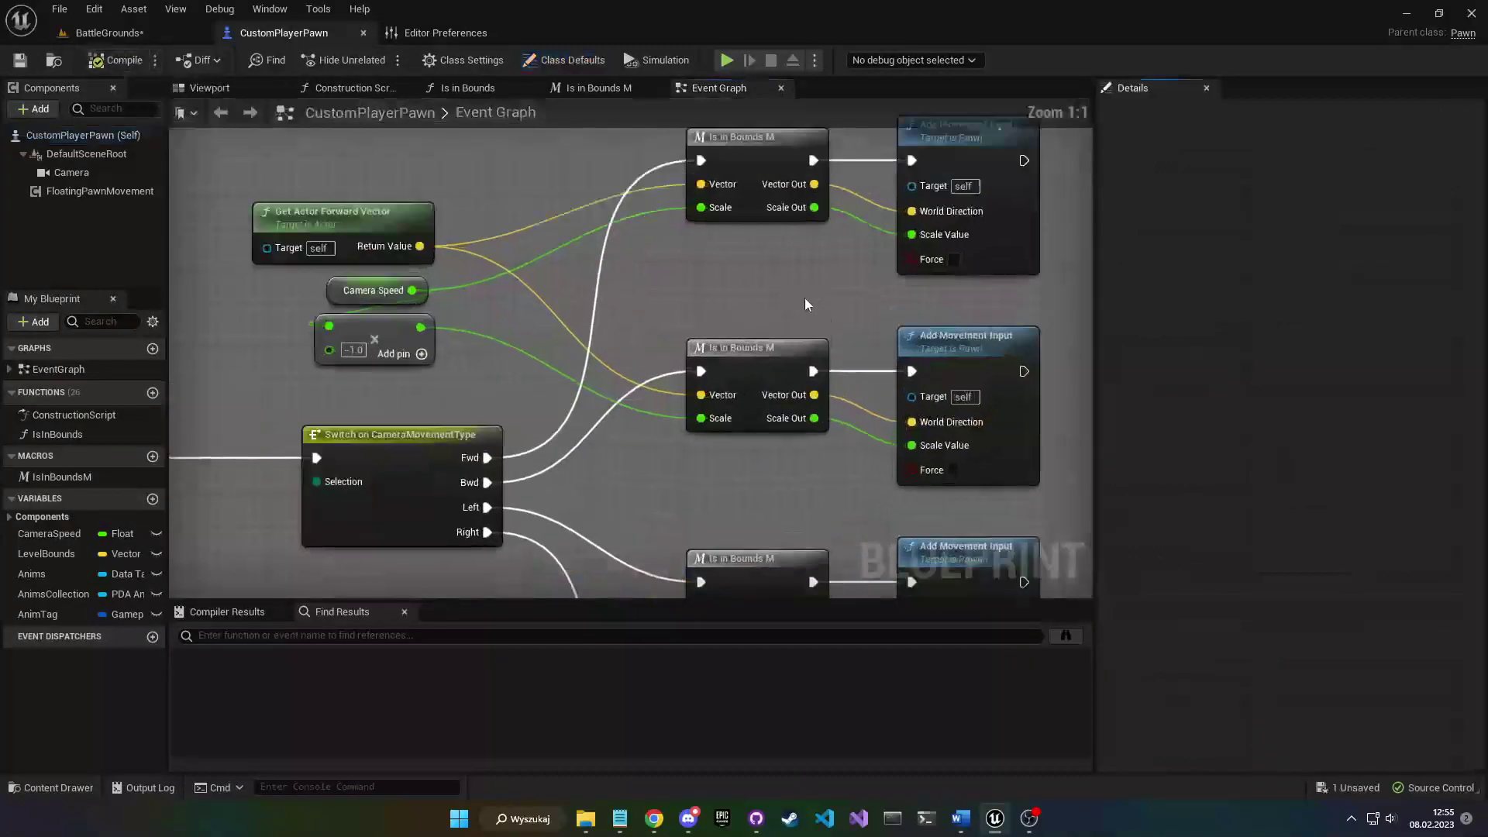
pyautogui.scroll(-1, 820, 296)
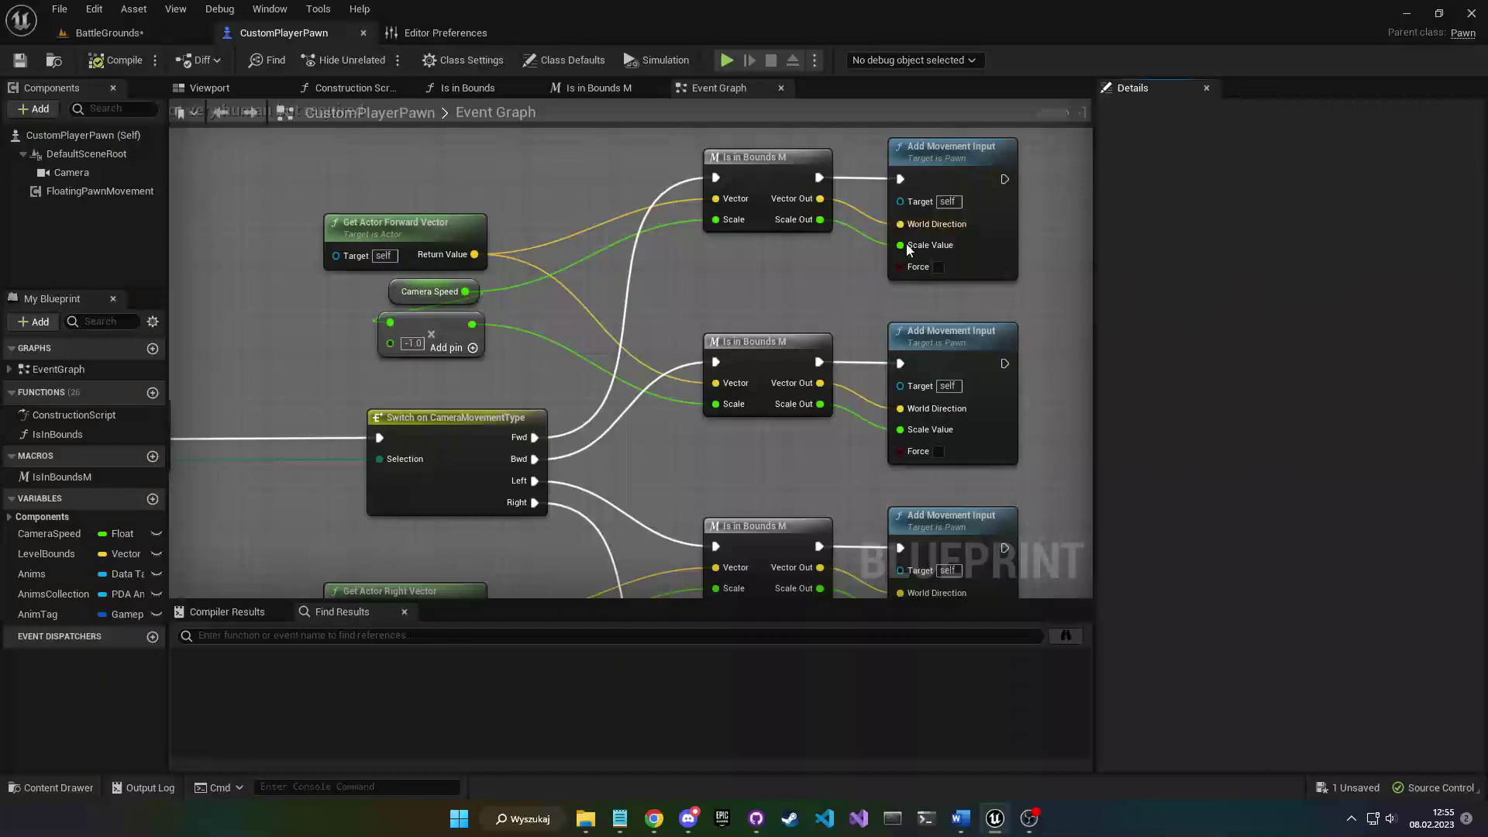
pyautogui.moveTo(858, 328); pyautogui.dragTo(833, 290, button='right')
pyautogui.scroll(-1, 834, 290)
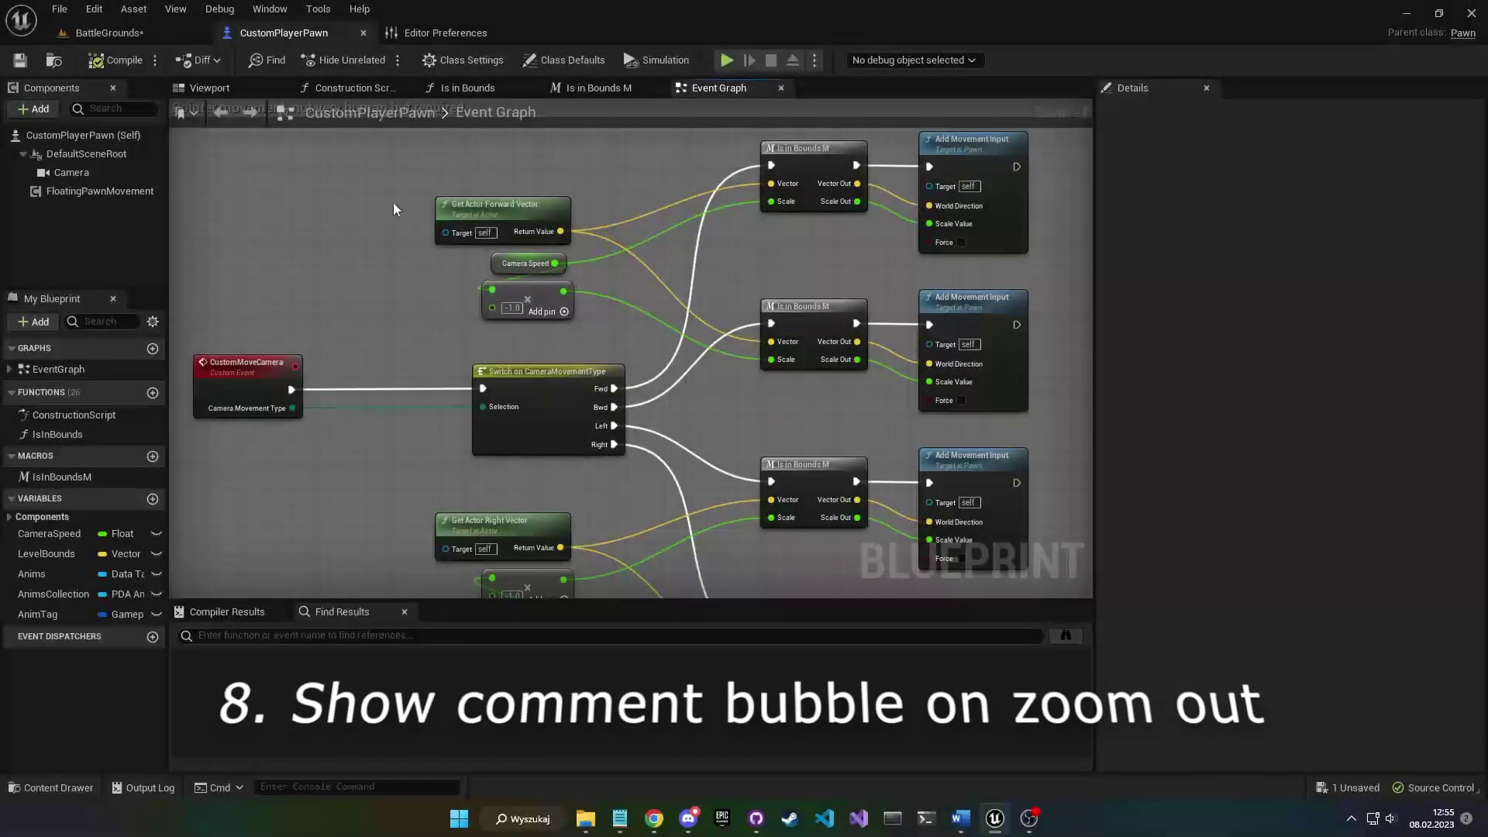
# - Enable Show Bubble When Zoomed for the "Pointer movement, not very human but required" comment and check it zoomed out
pyautogui.moveTo(392, 202); pyautogui.dragTo(574, 307, button='right')
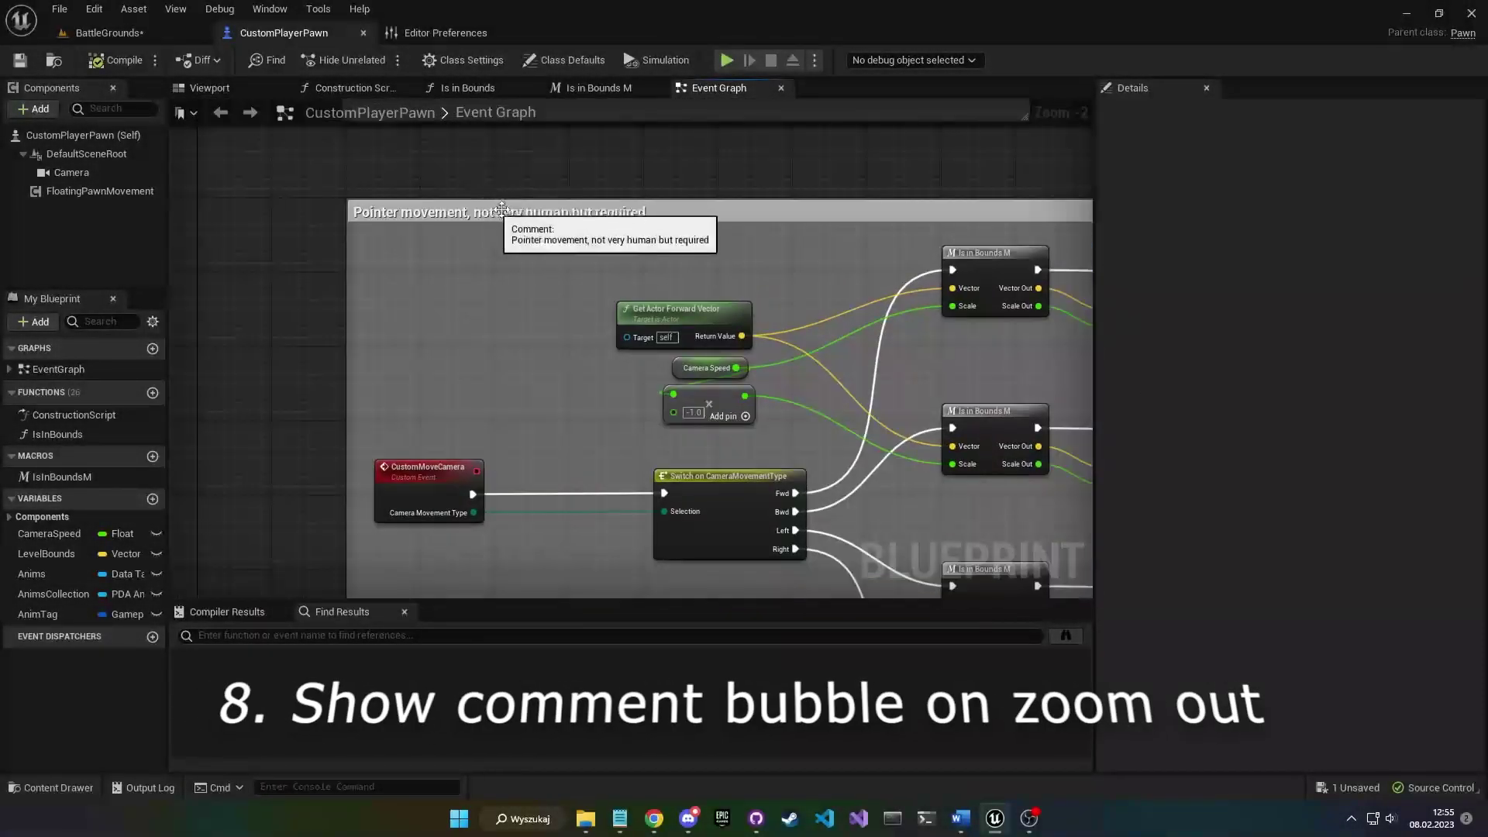
pyautogui.scroll(-10, 645, 218)
pyautogui.scroll(12, 644, 219)
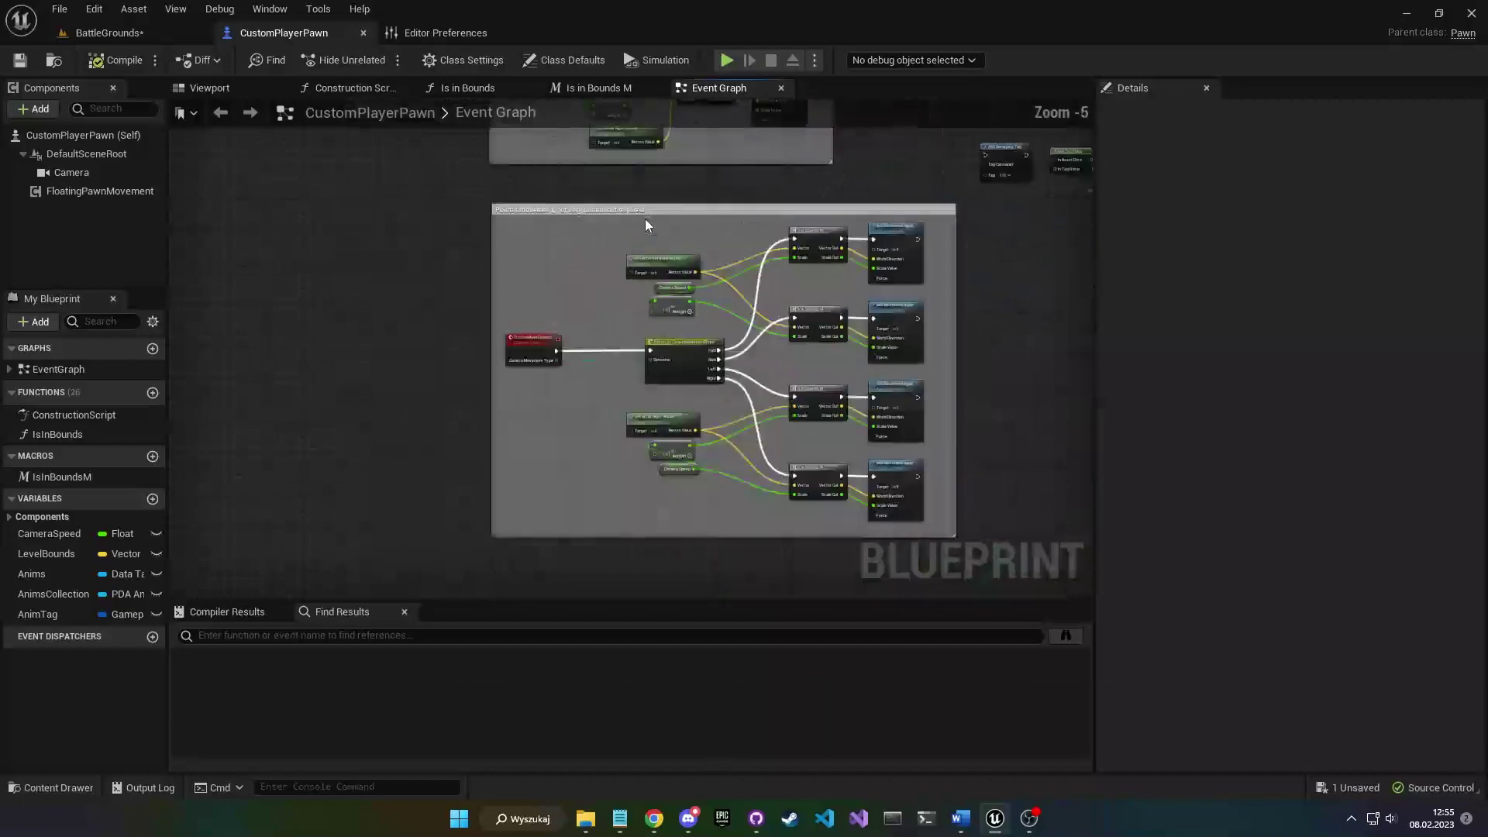
pyautogui.click(645, 218)
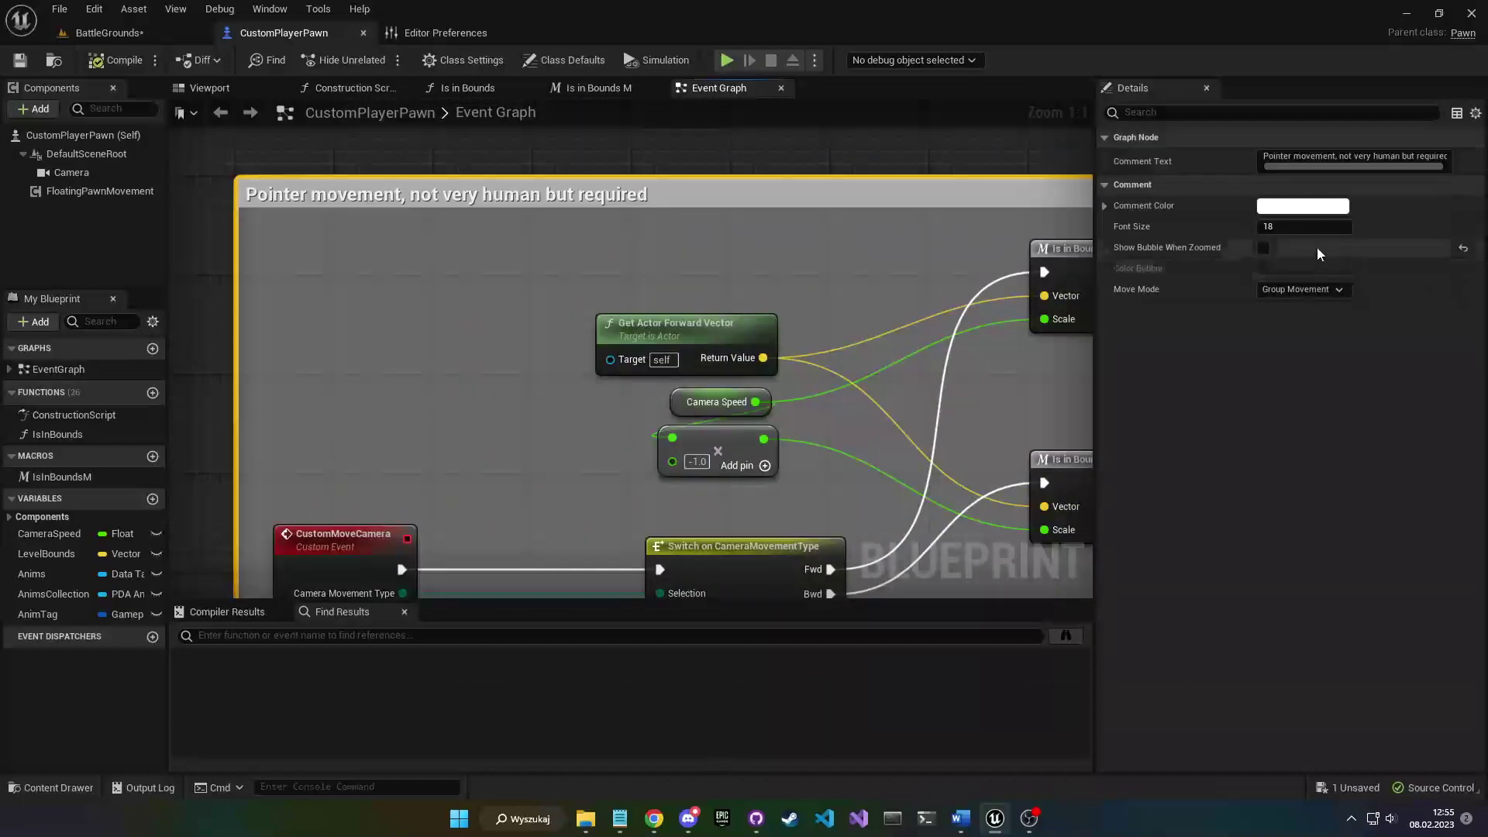
pyautogui.click(1263, 249)
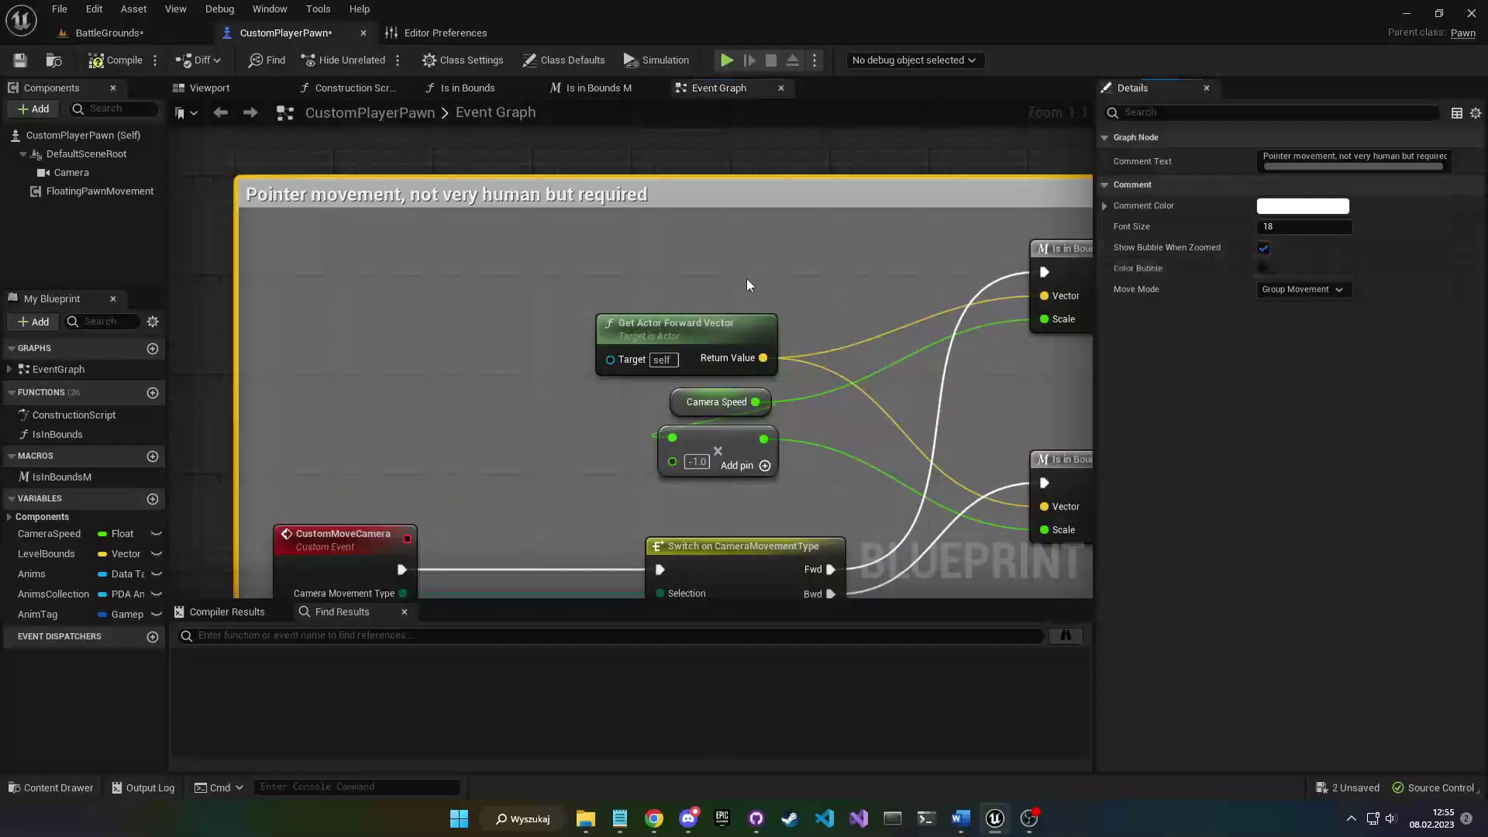
pyautogui.scroll(-7, 746, 277)
pyautogui.scroll(-3, 748, 280)
pyautogui.scroll(7, 752, 281)
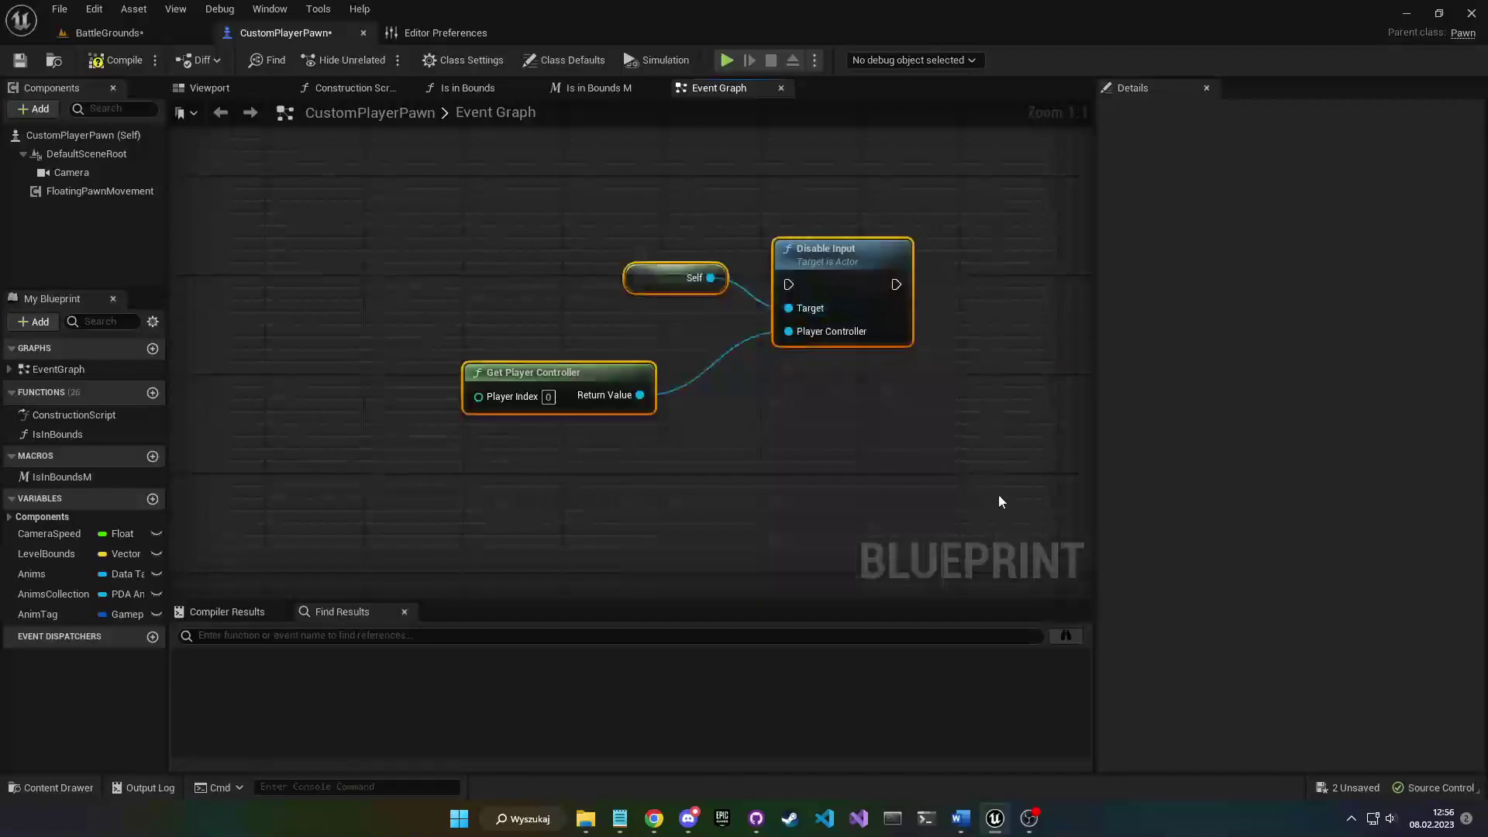
# - Wrap the selected Self, Get Player Controller and Disable Input nodes in a comment titled "Something"
pyautogui.write('c')
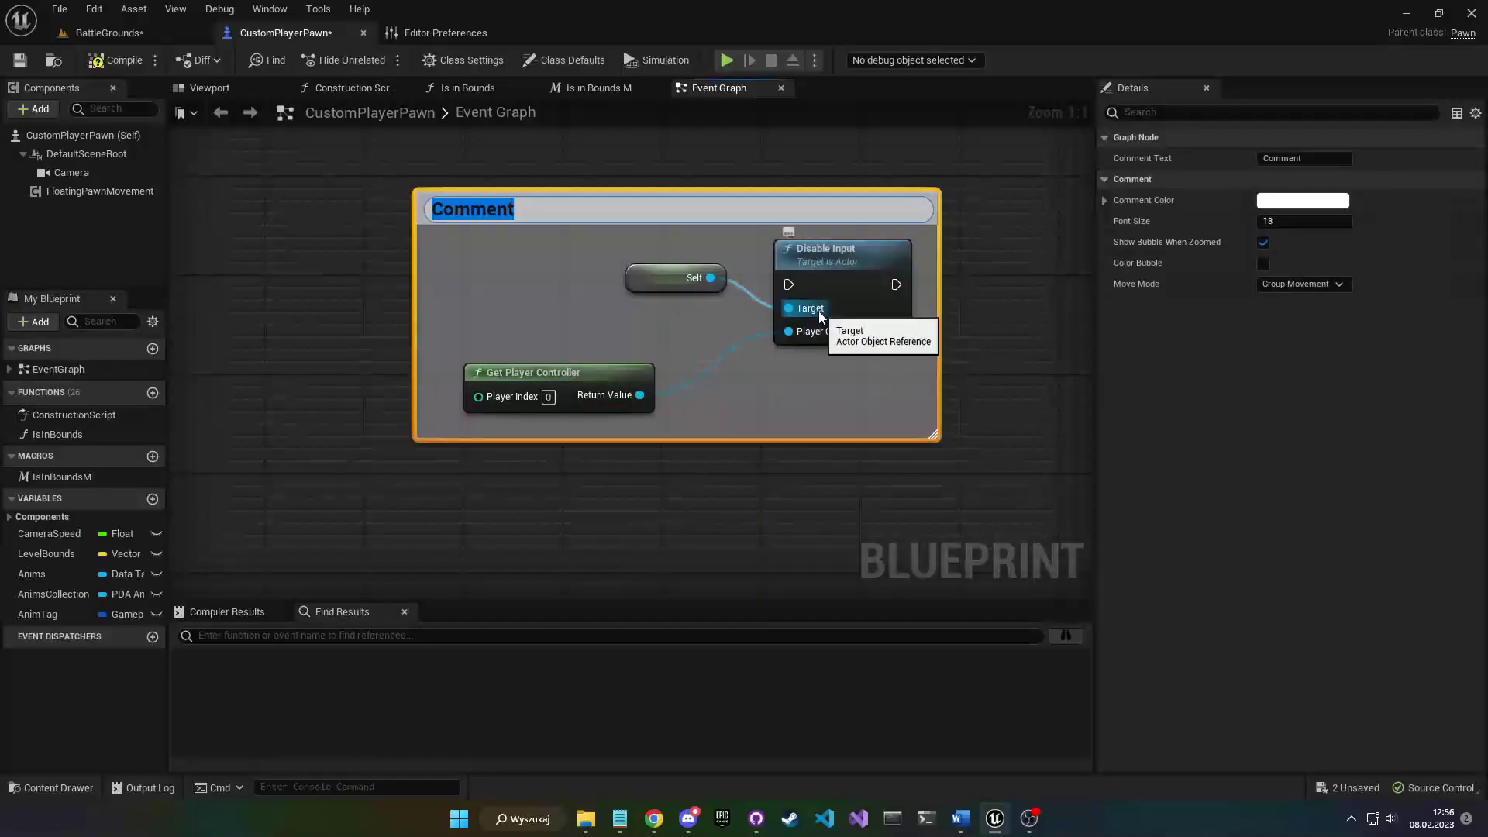
pyautogui.write('Something')
pyautogui.press('Return')
pyautogui.scroll(-10, 709, 296)
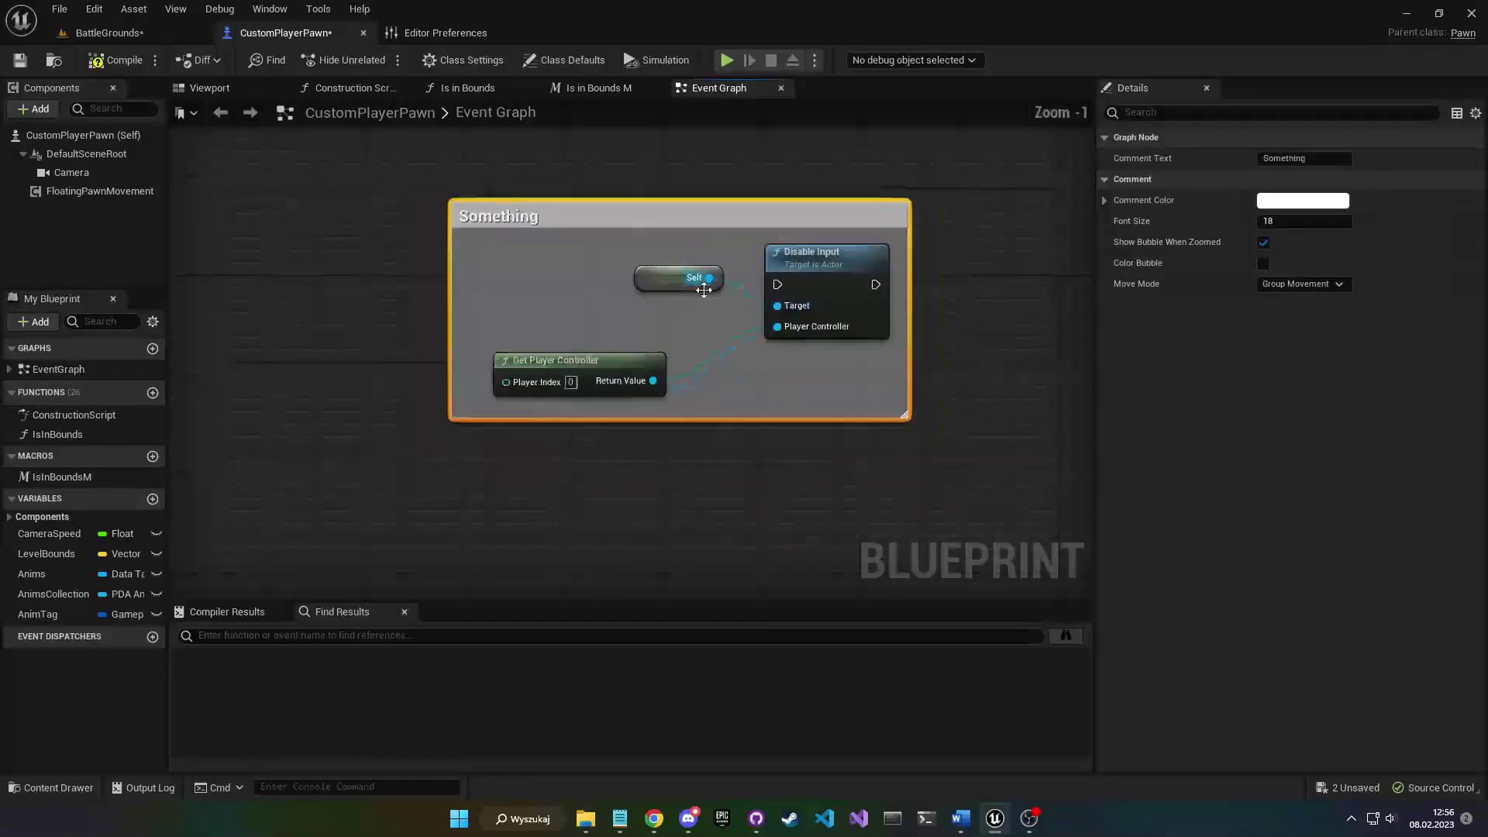
pyautogui.scroll(10, 708, 296)
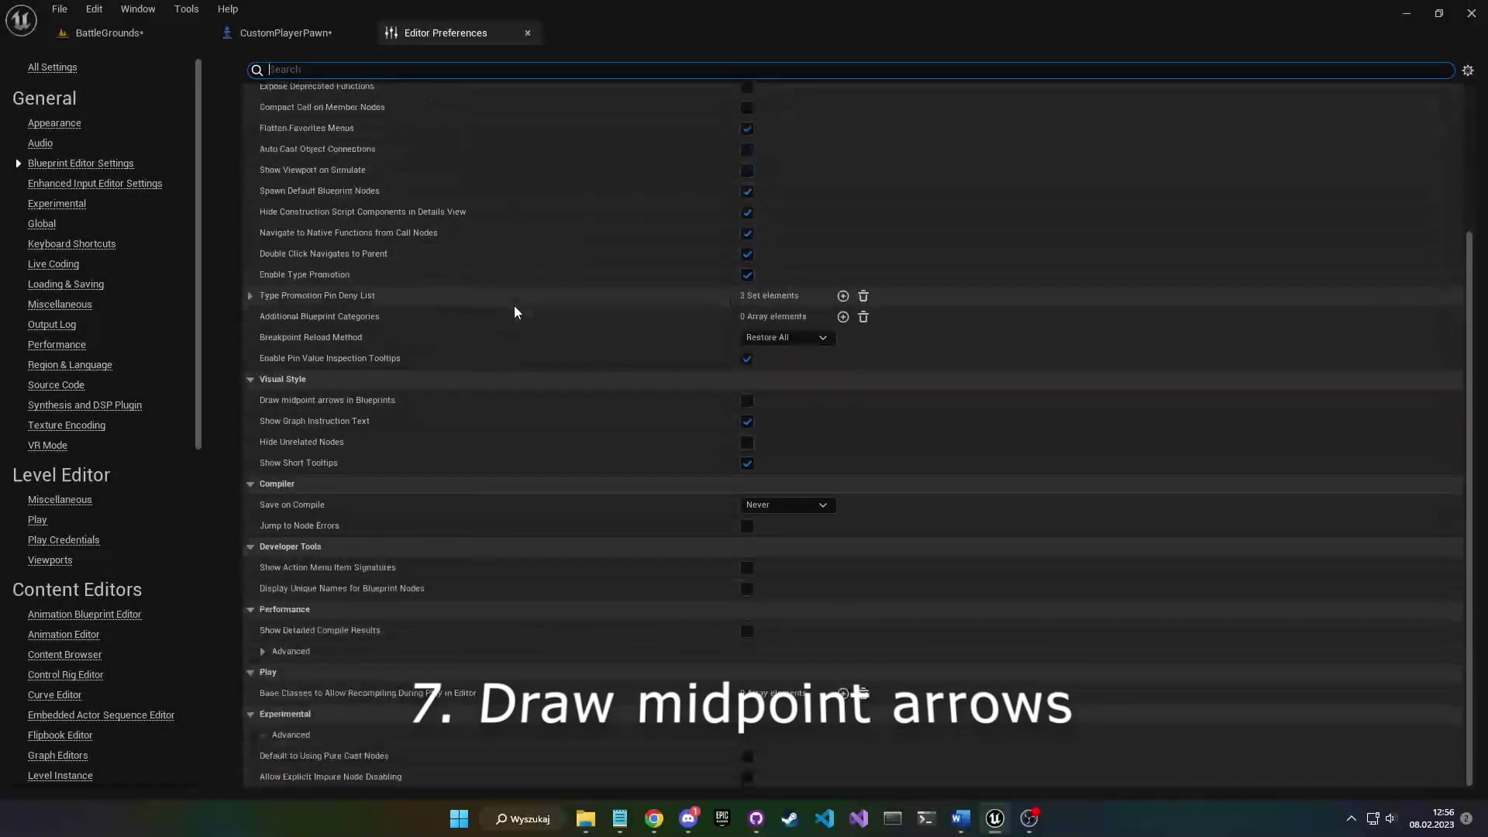
# - Enable drawing midpoint arrows in Blueprints and check the wires in the CustomPlayerPawn event graph
pyautogui.moveTo(375, 403)
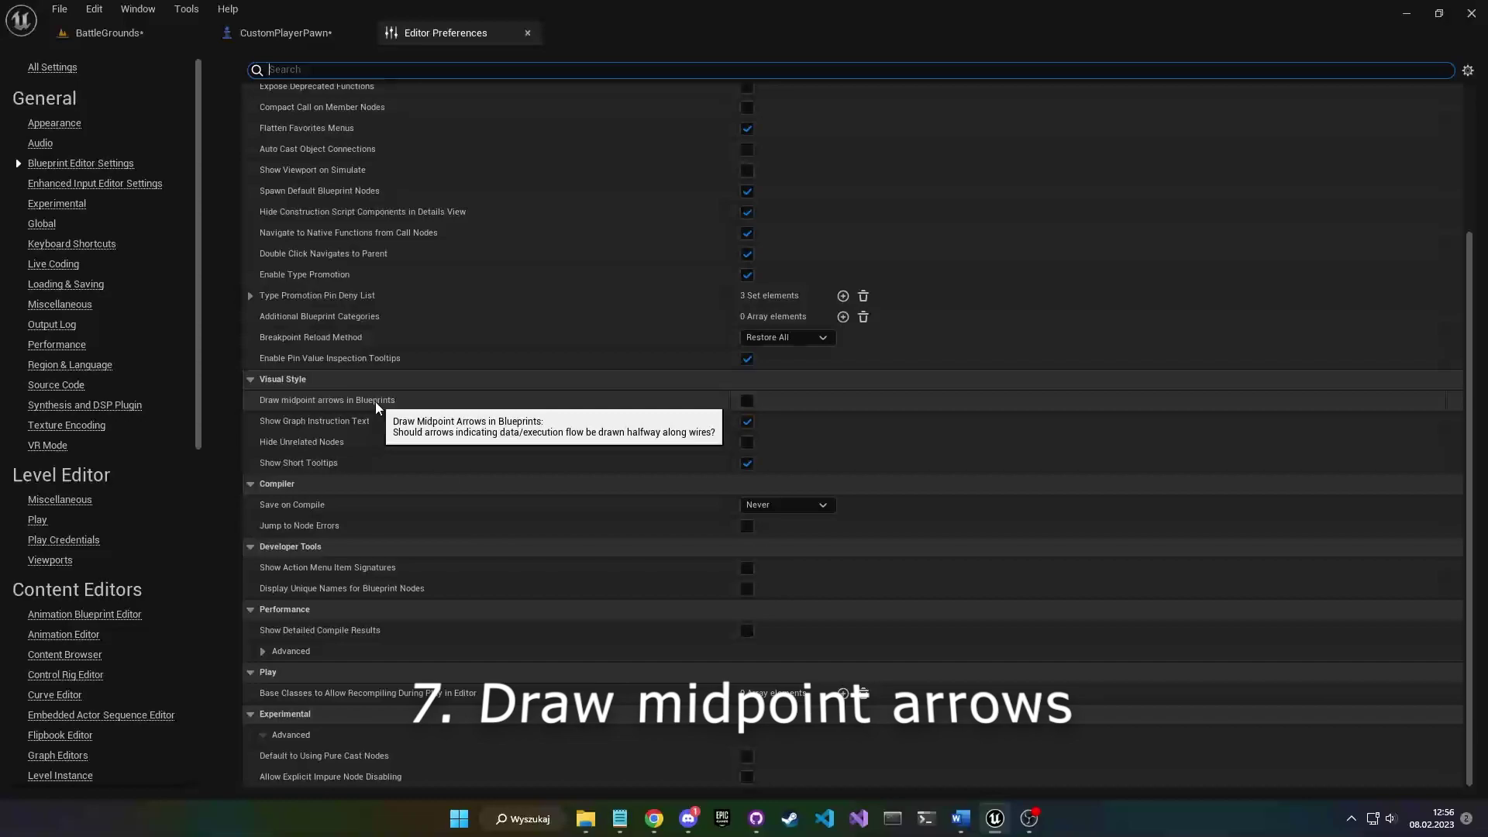
pyautogui.click(746, 400)
pyautogui.click(318, 39)
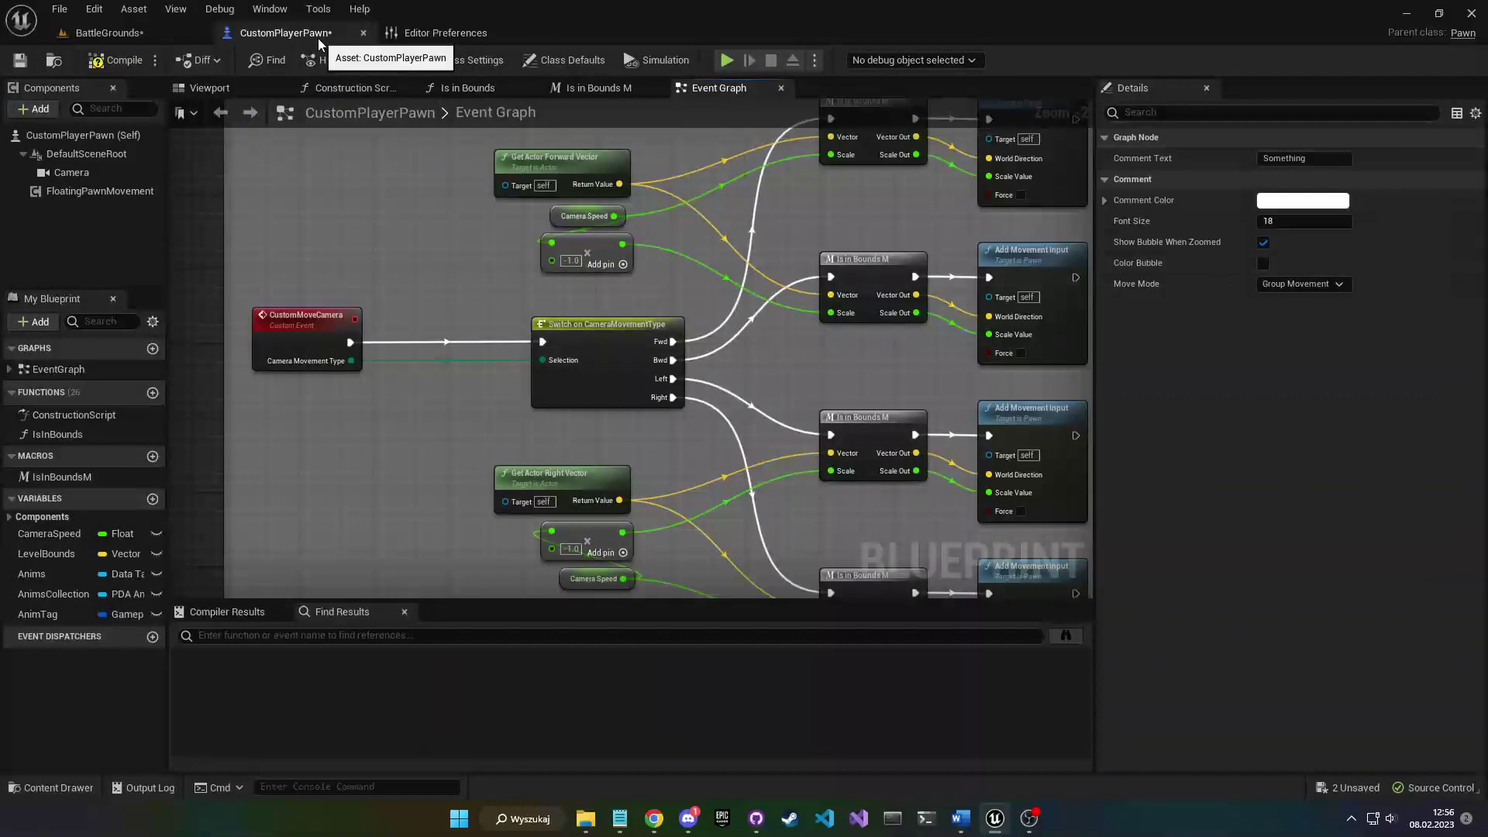
pyautogui.moveTo(908, 372); pyautogui.dragTo(633, 442, button='right')
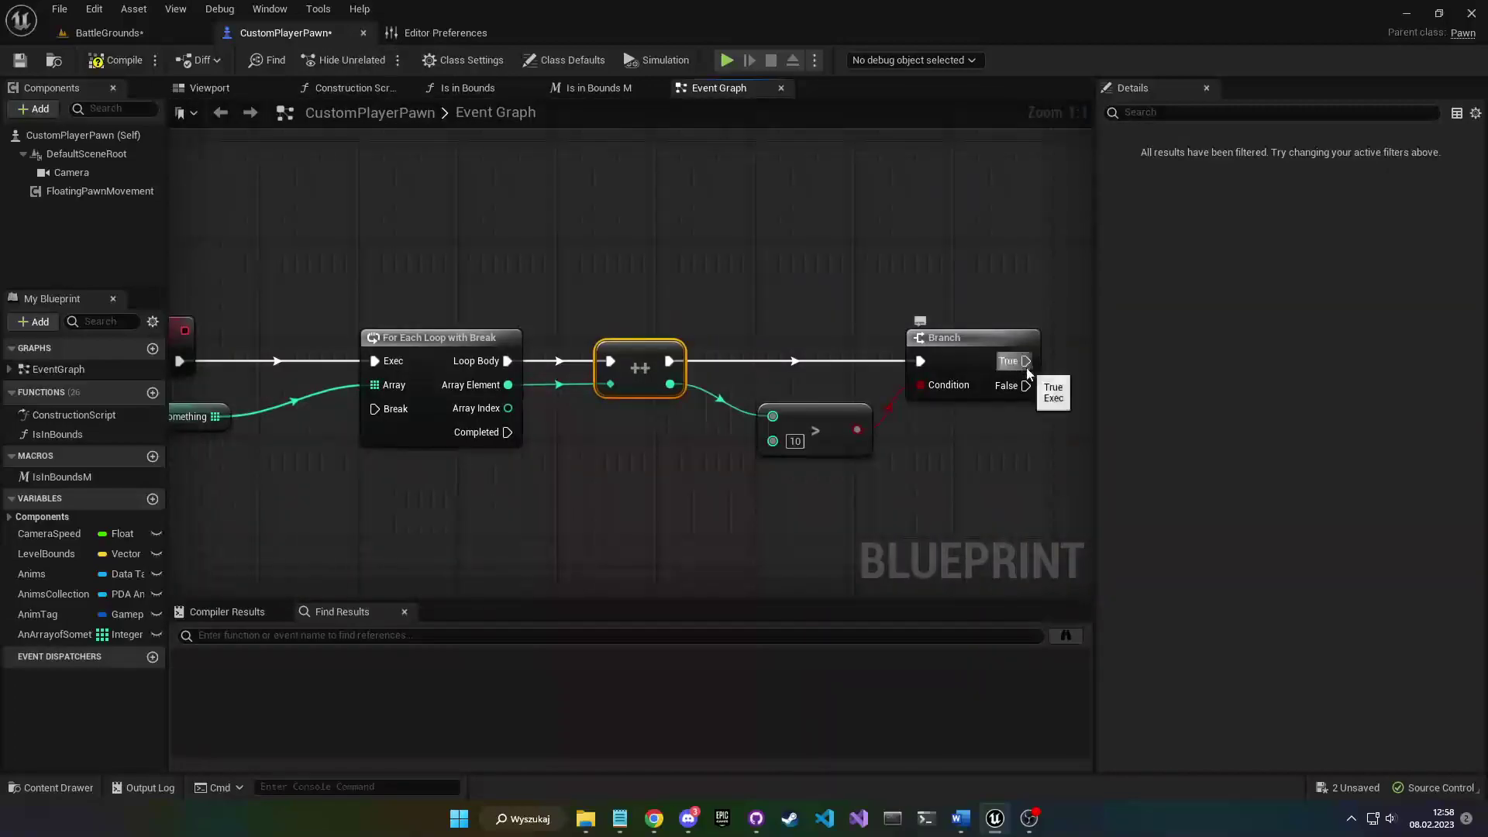
# - Connect the Branch's True output to the For Each loop's Break input and route the wire above the nodes with two reroute points
pyautogui.moveTo(1025, 361); pyautogui.dragTo(375, 408)
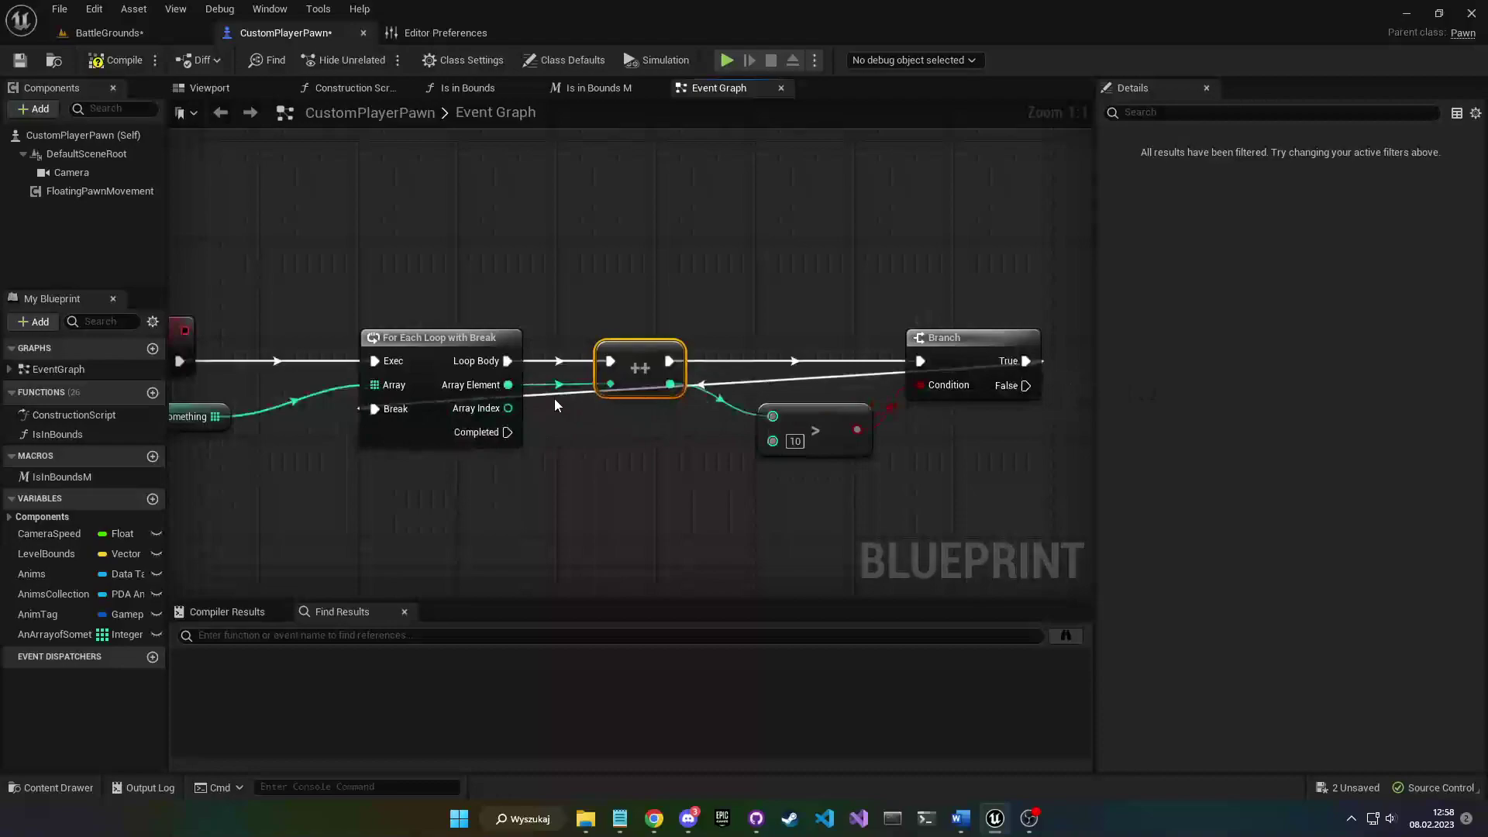
pyautogui.doubleClick(547, 394)
pyautogui.moveTo(548, 394); pyautogui.dragTo(386, 297)
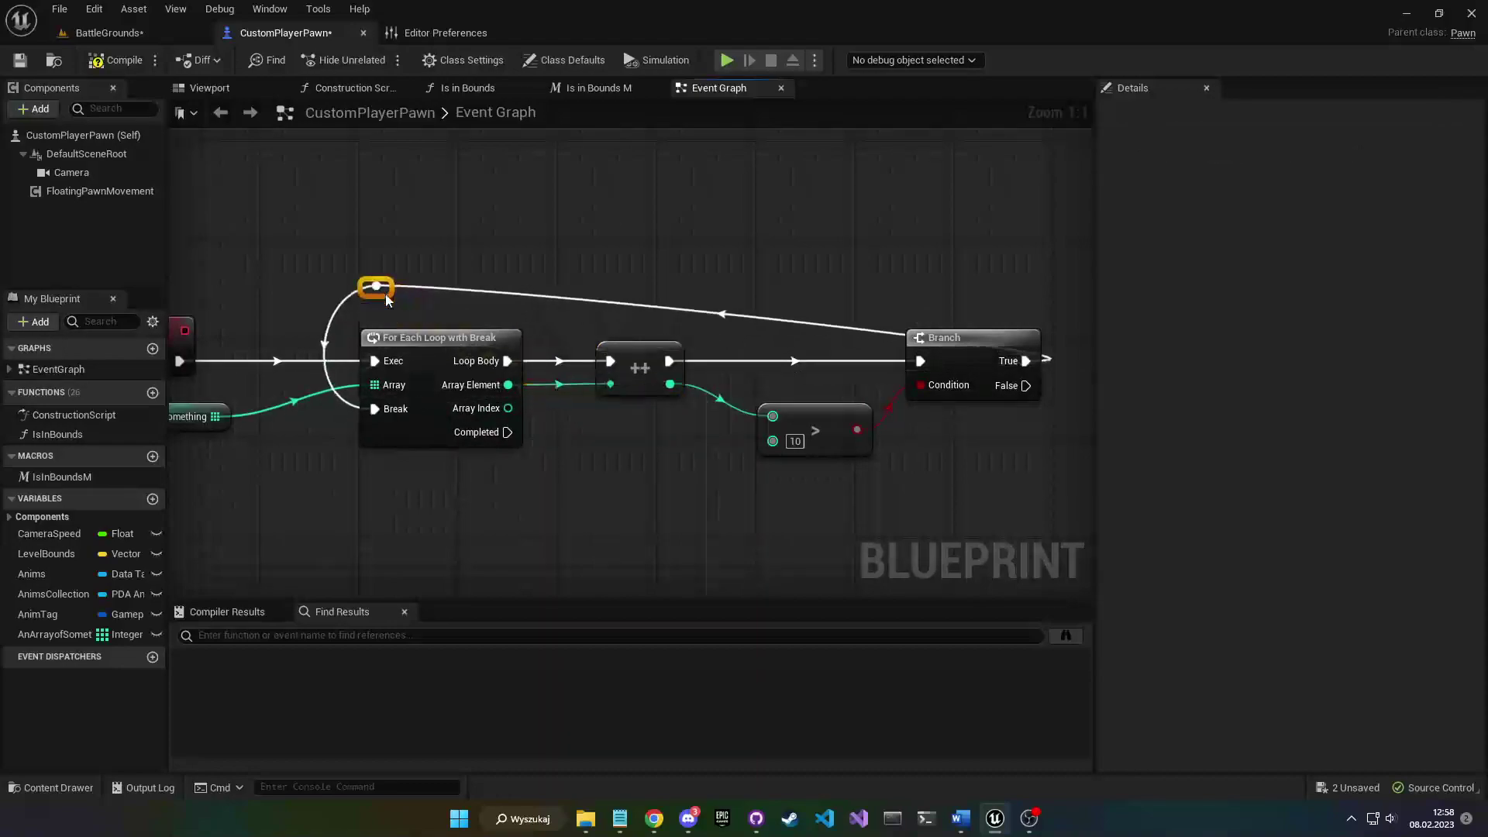
pyautogui.doubleClick(840, 326)
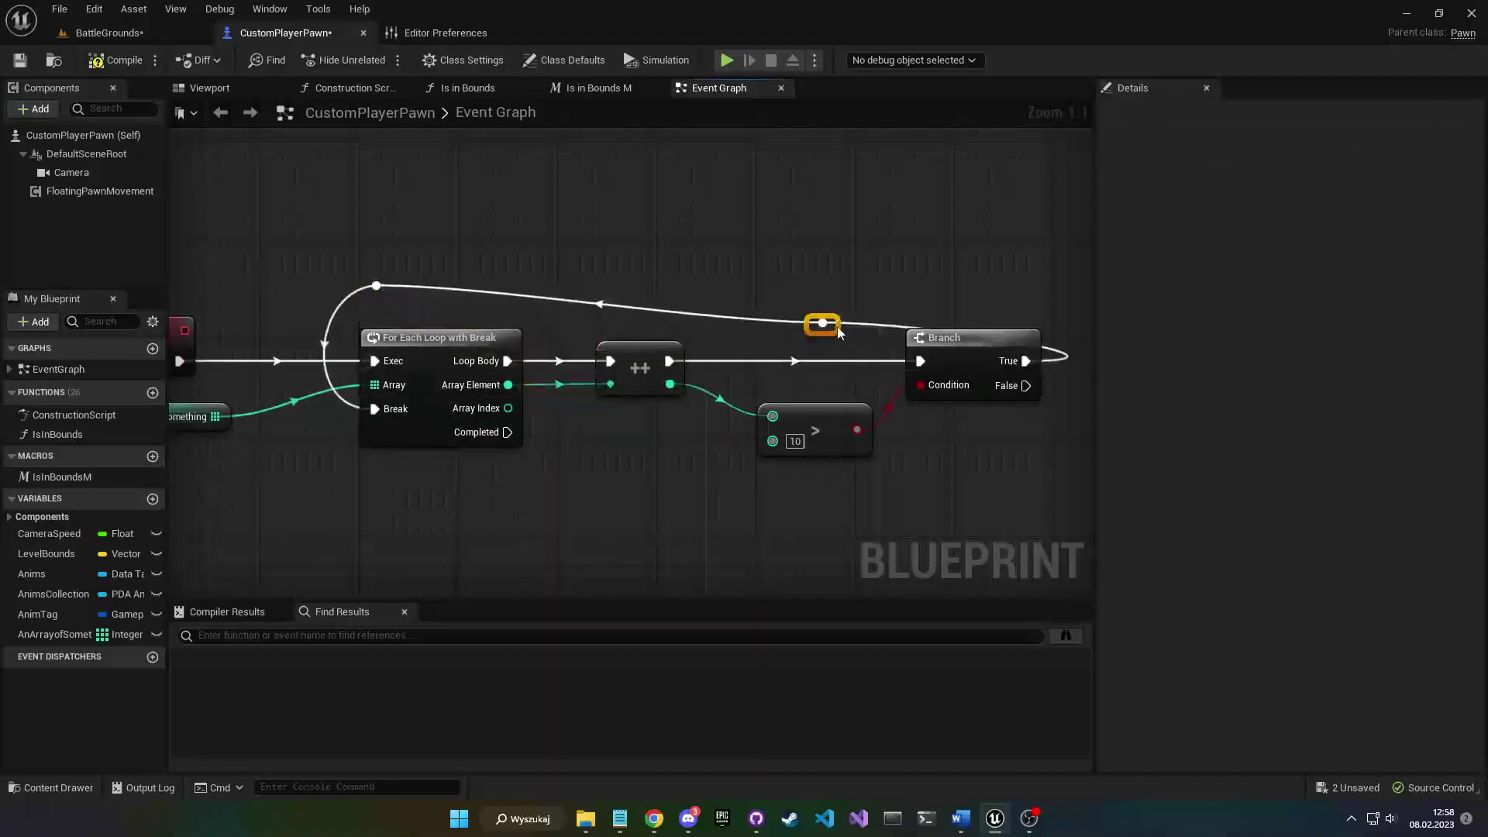
pyautogui.moveTo(839, 331); pyautogui.dragTo(1023, 300)
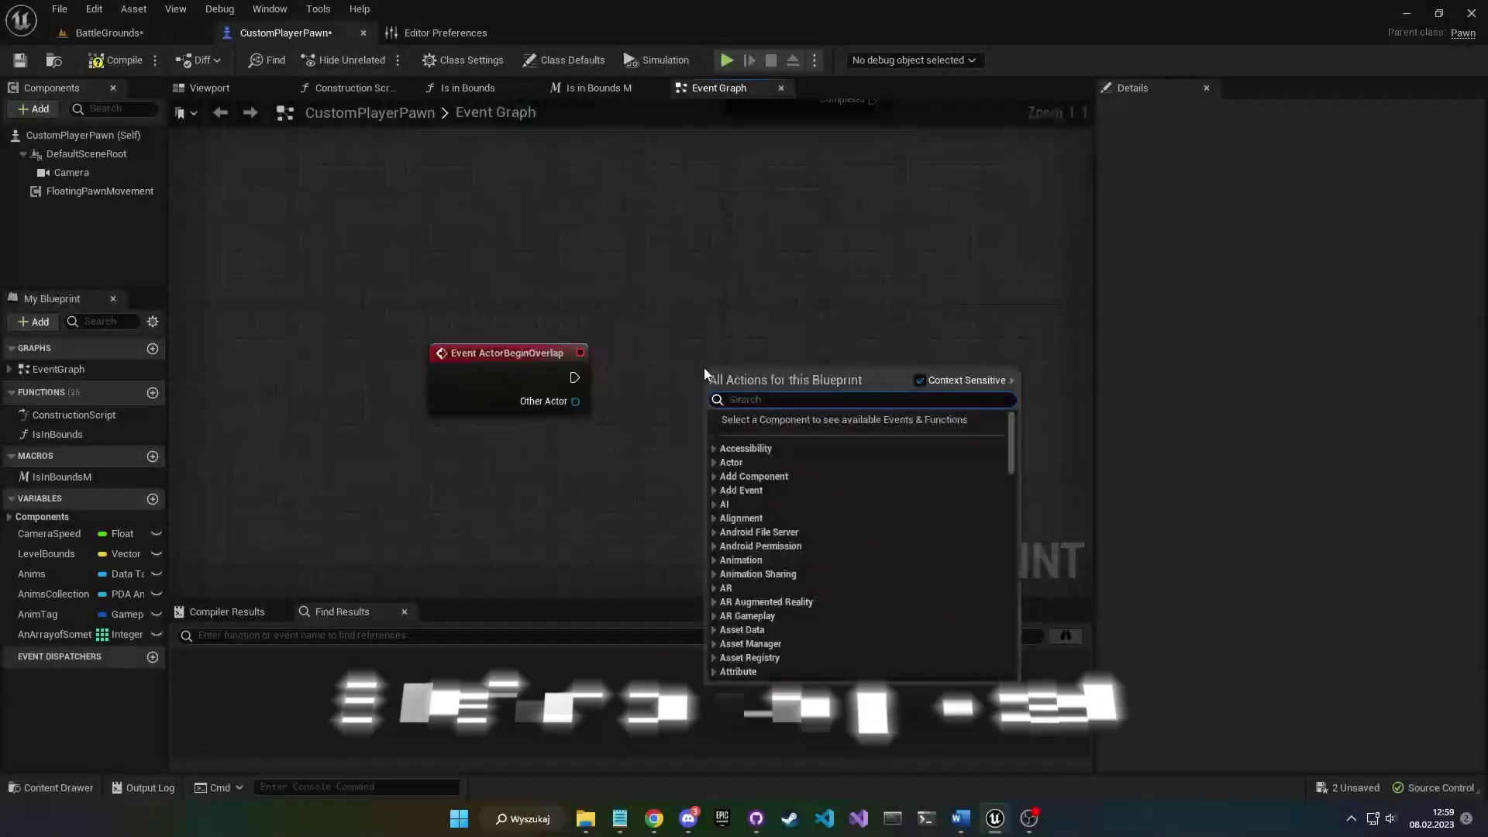
# - Add a Cast To Spawner node beside Event ActorBeginOverlap
pyautogui.write('s')
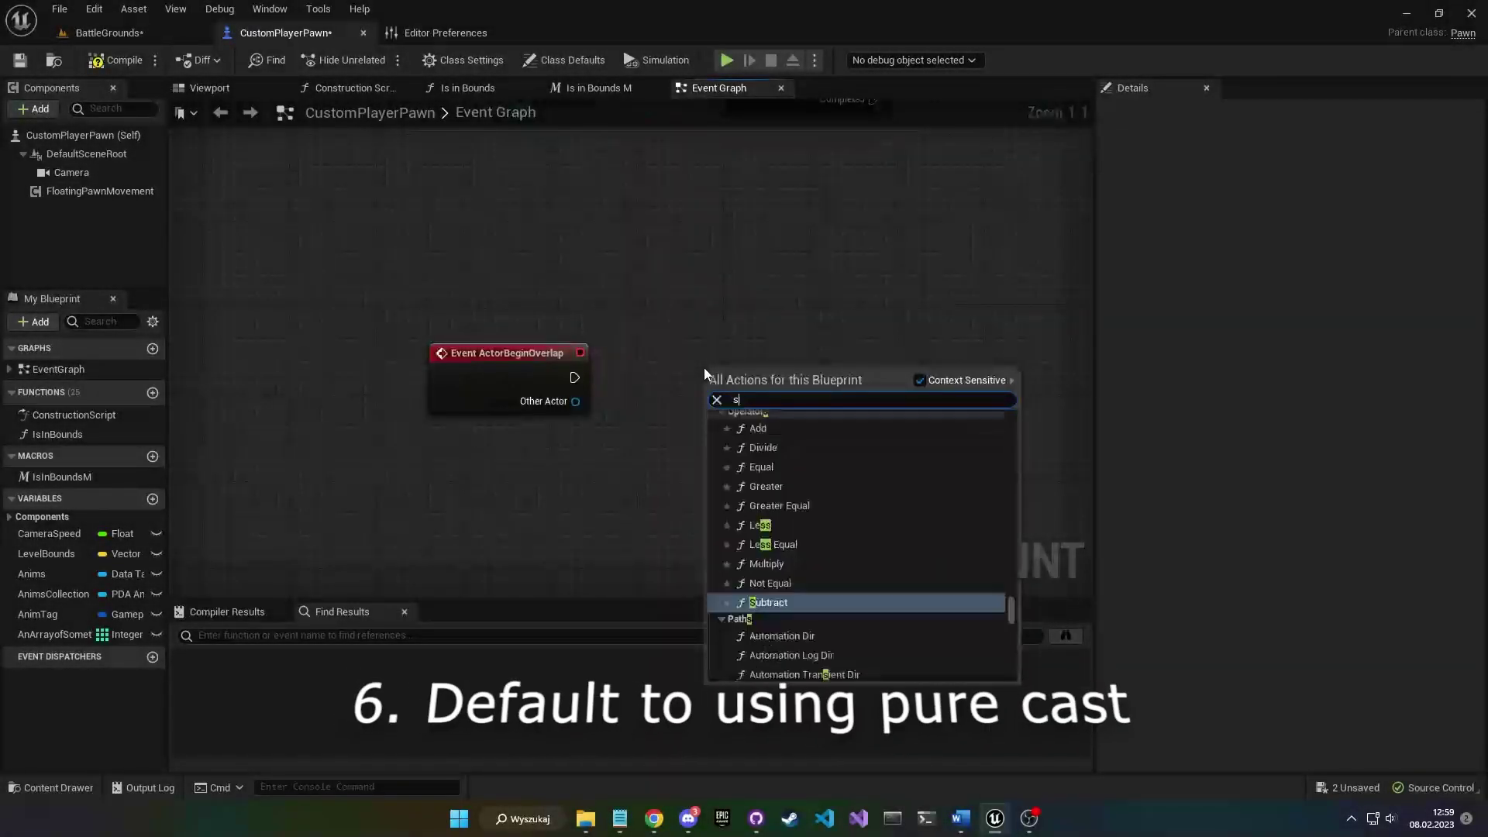
pyautogui.write('pawn')
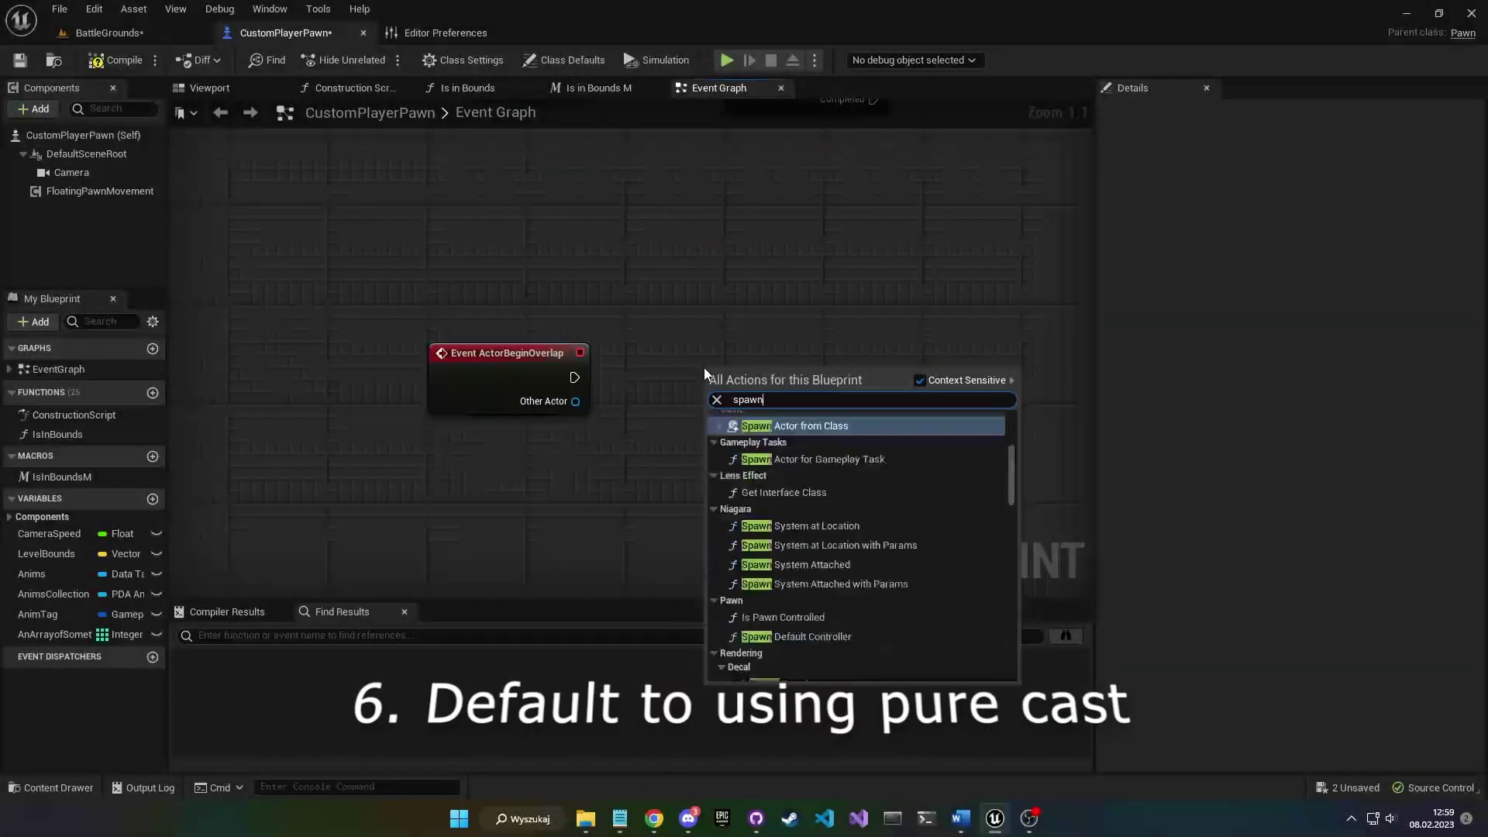
pyautogui.write('er')
pyautogui.press('Return')
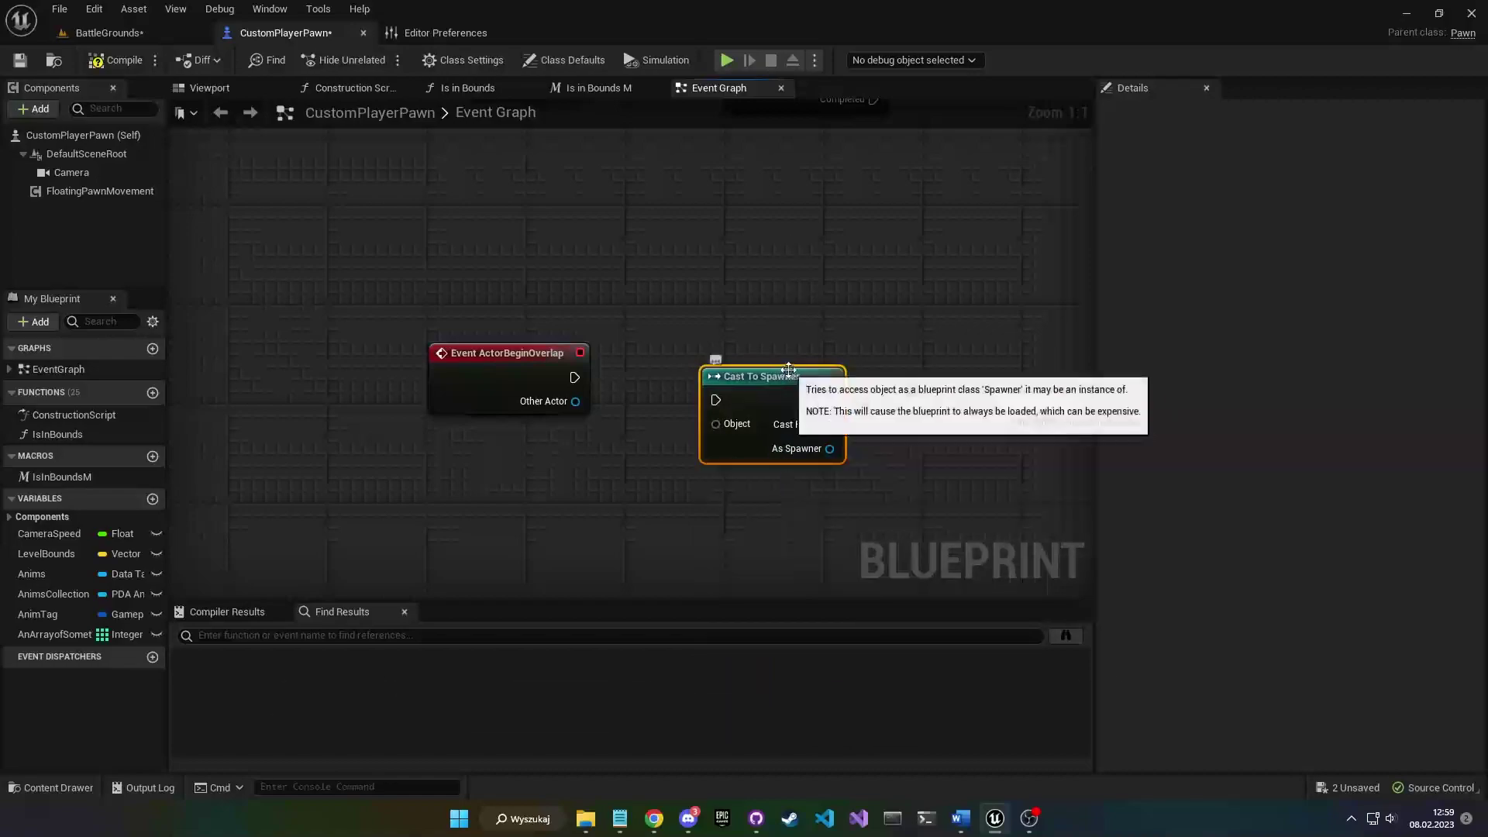
# - Enable Default to Using Pure Cast Nodes in the preferences and delete the Cast To Spawner node from the event graph
pyautogui.click(443, 33)
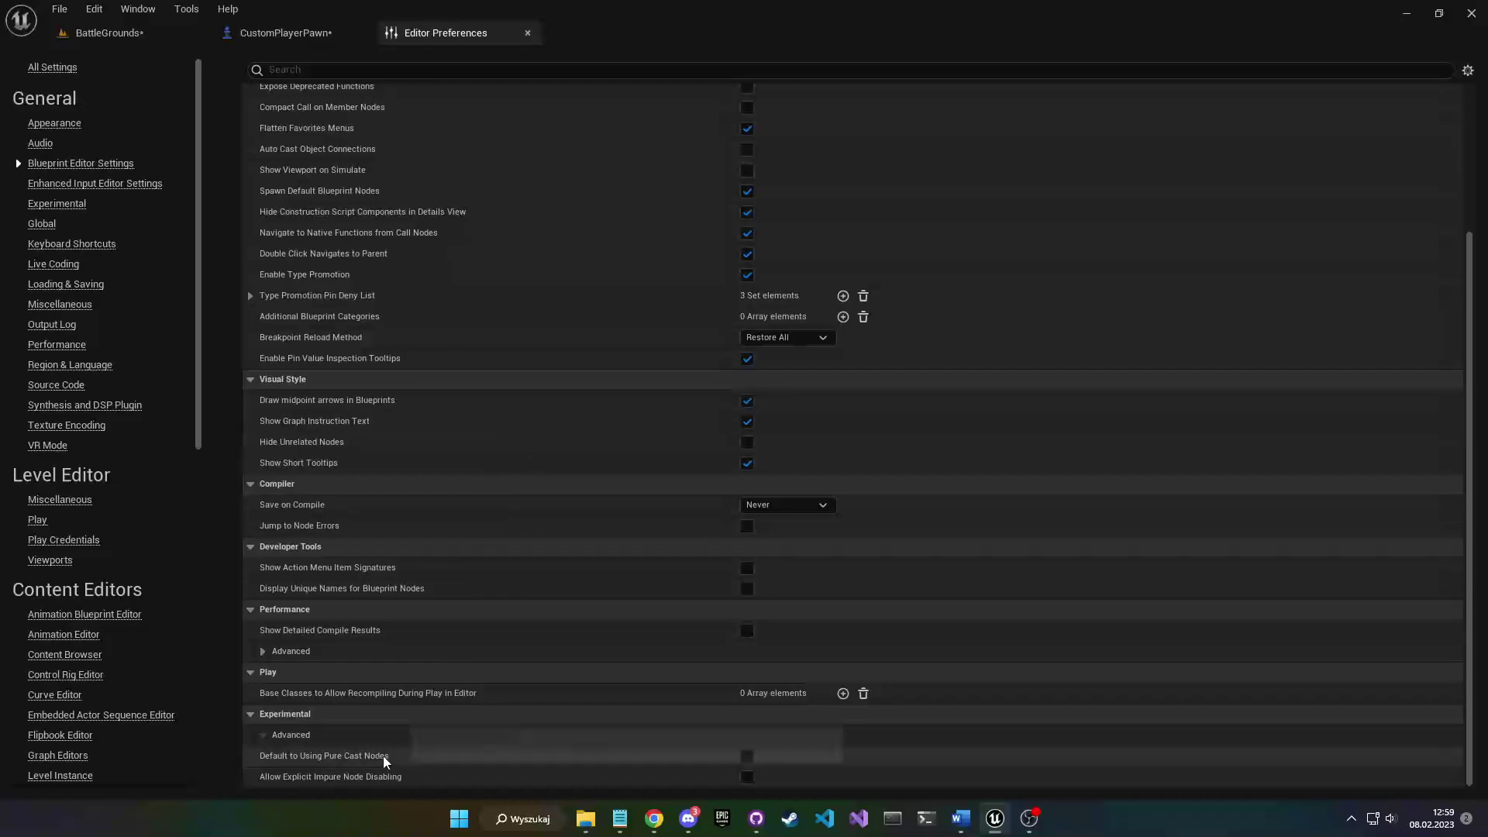
pyautogui.moveTo(385, 762)
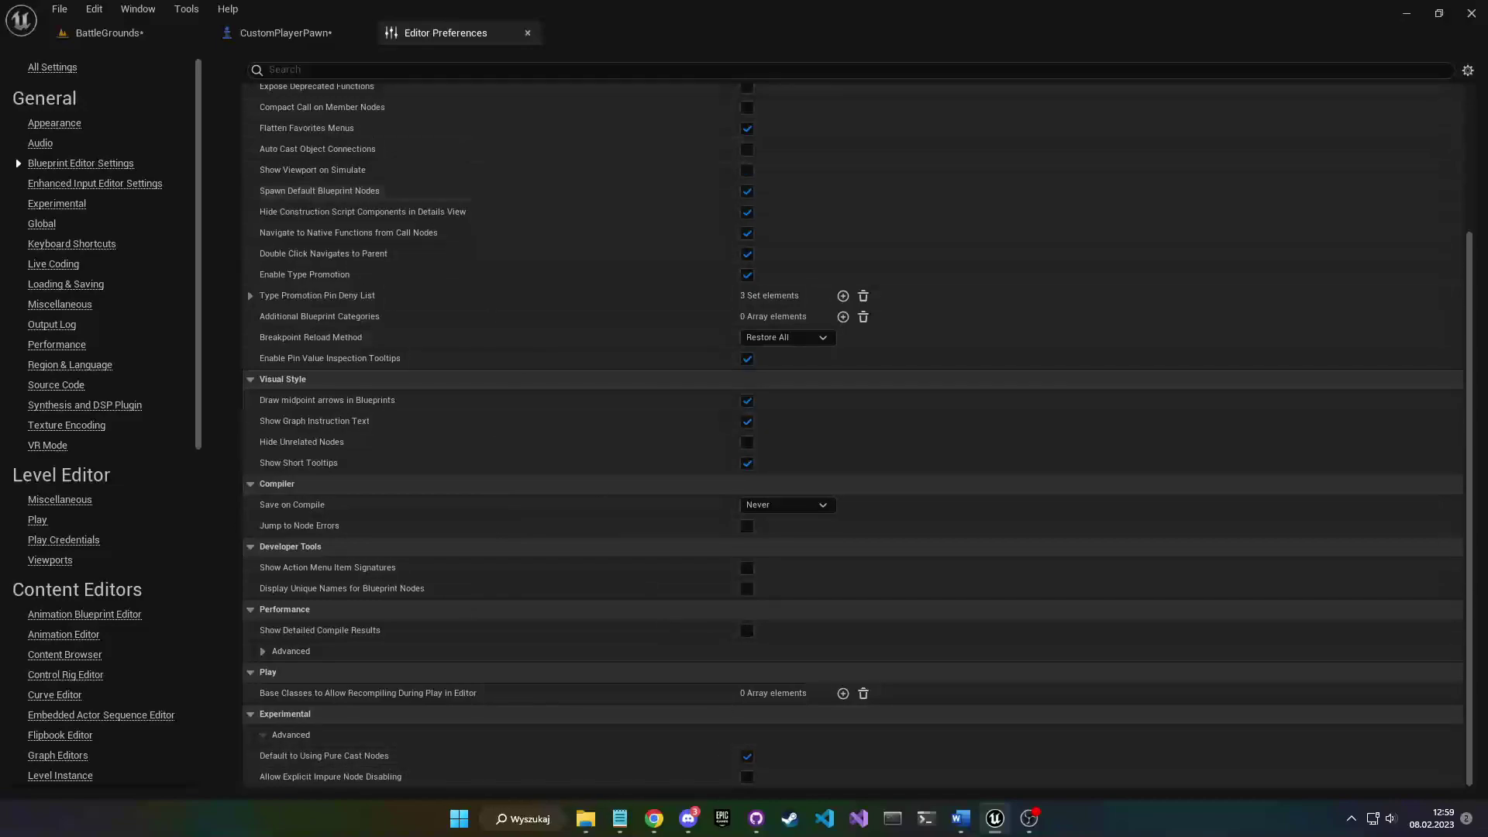
pyautogui.click(285, 33)
pyautogui.press('Delete')
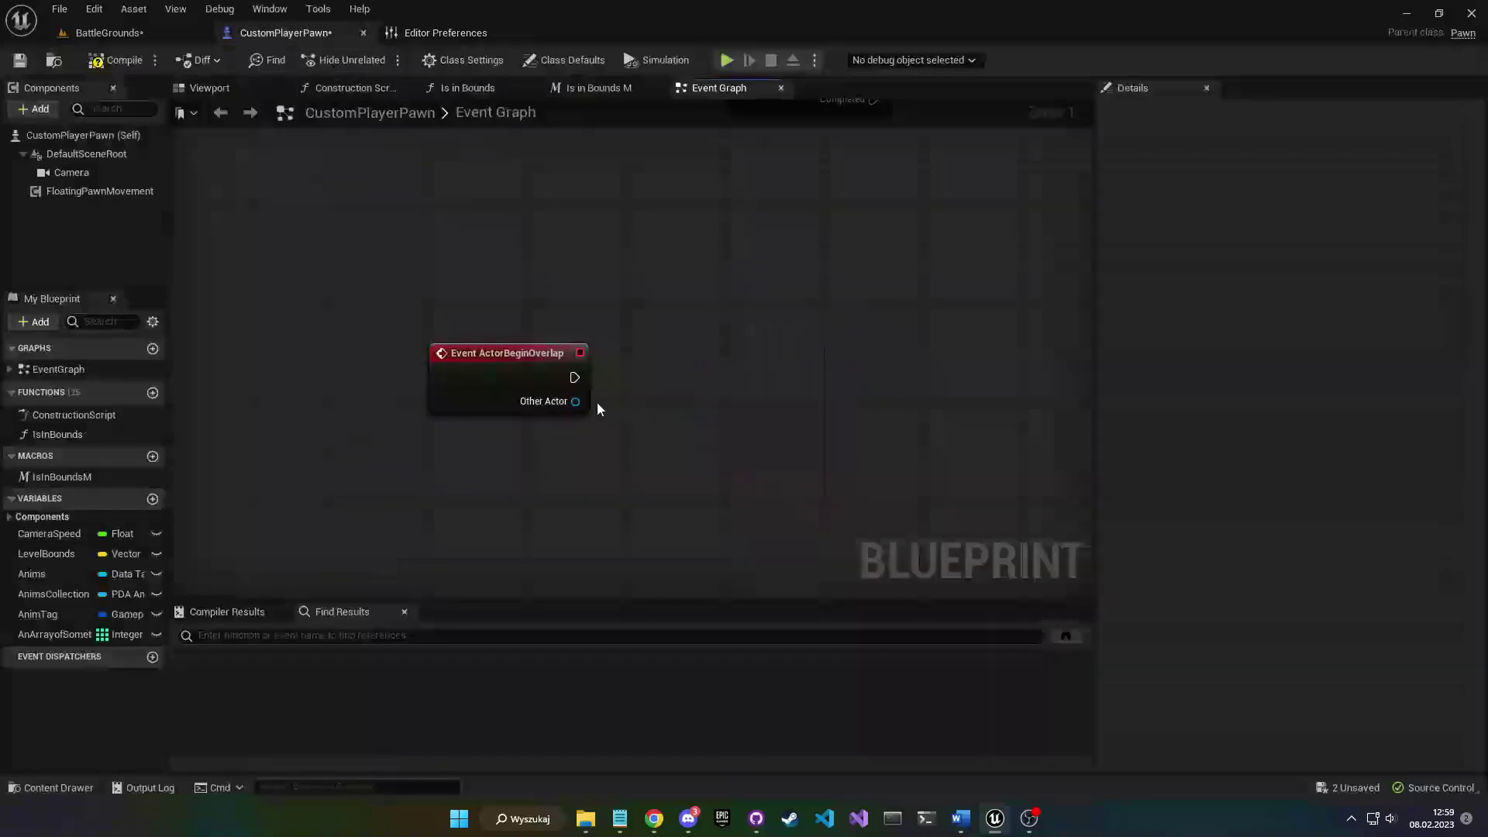
# - Add a Cast To Spawner node from the Other Actor output of Event ActorBeginOverlap
pyautogui.moveTo(689, 400); pyautogui.dragTo(695, 404)
pyautogui.write('spawnb')
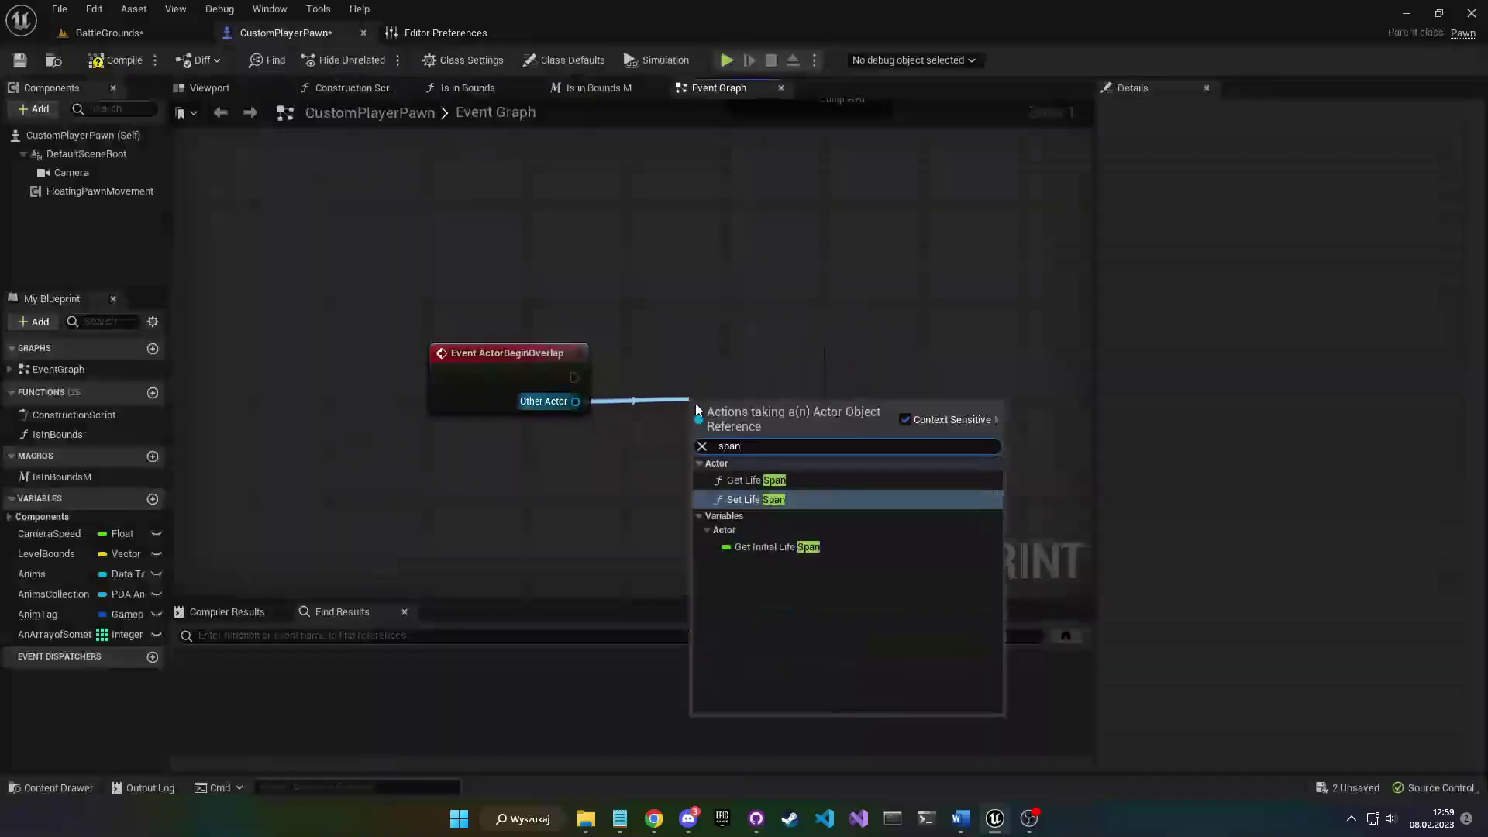
pyautogui.press('BackSpace')
pyautogui.write('er')
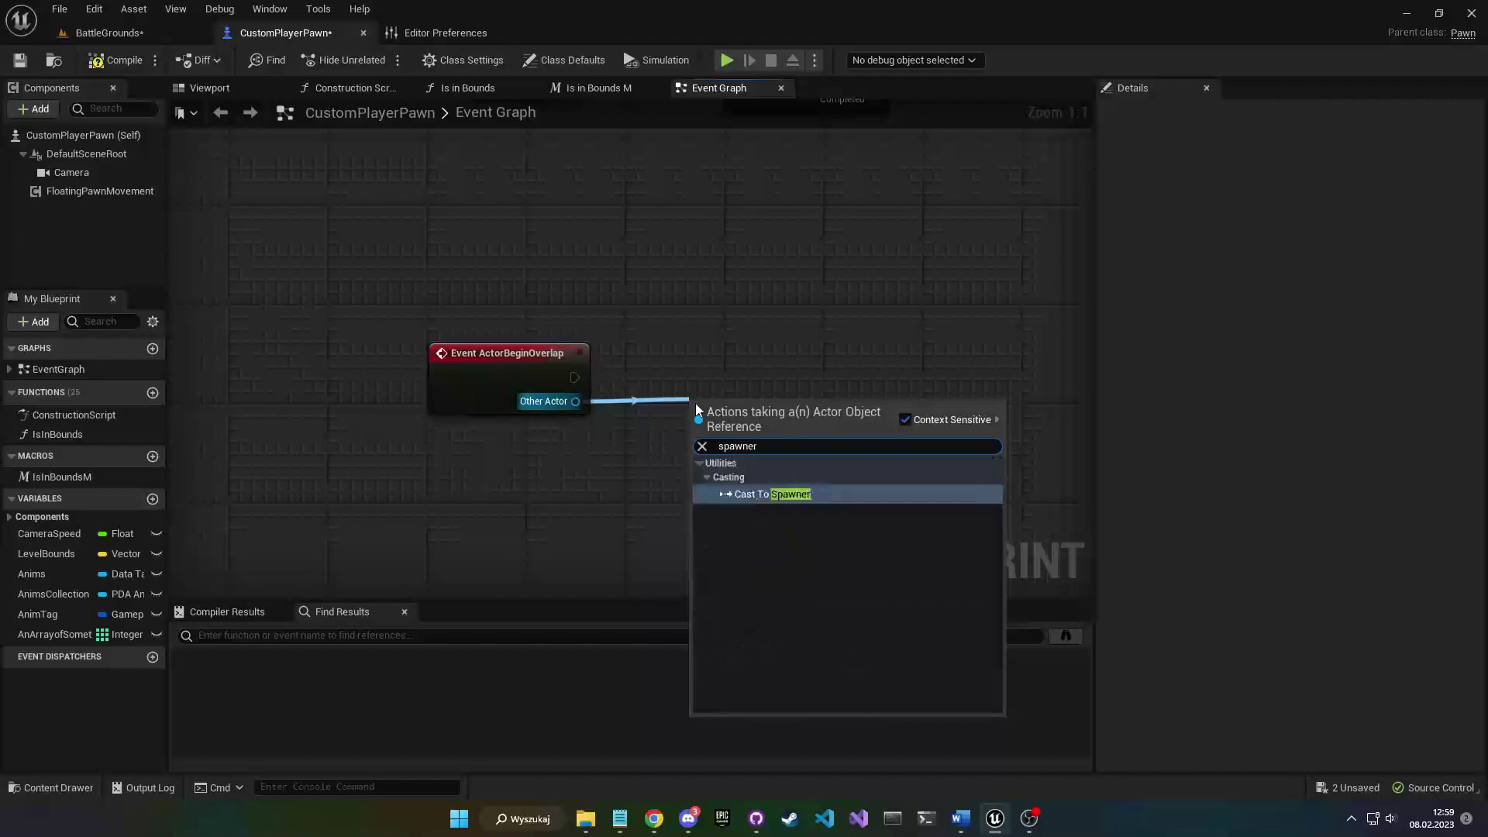
pyautogui.press('Return')
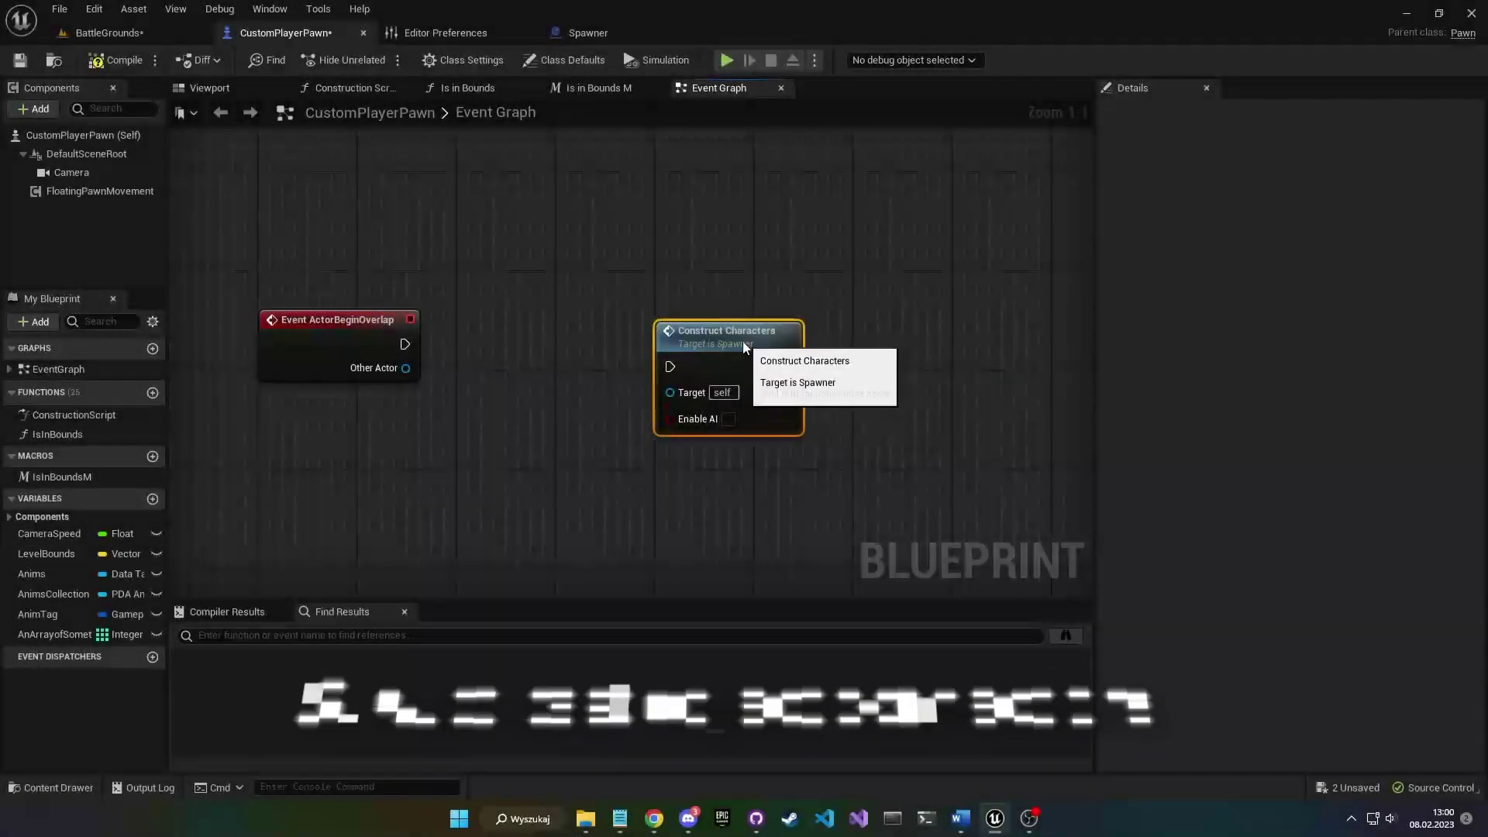
pyautogui.moveTo(518, 341)
pyautogui.mouseDown(button='right')
pyautogui.moveTo(570, 331)
pyautogui.moveTo(502, 351)
pyautogui.mouseUp(button='right')
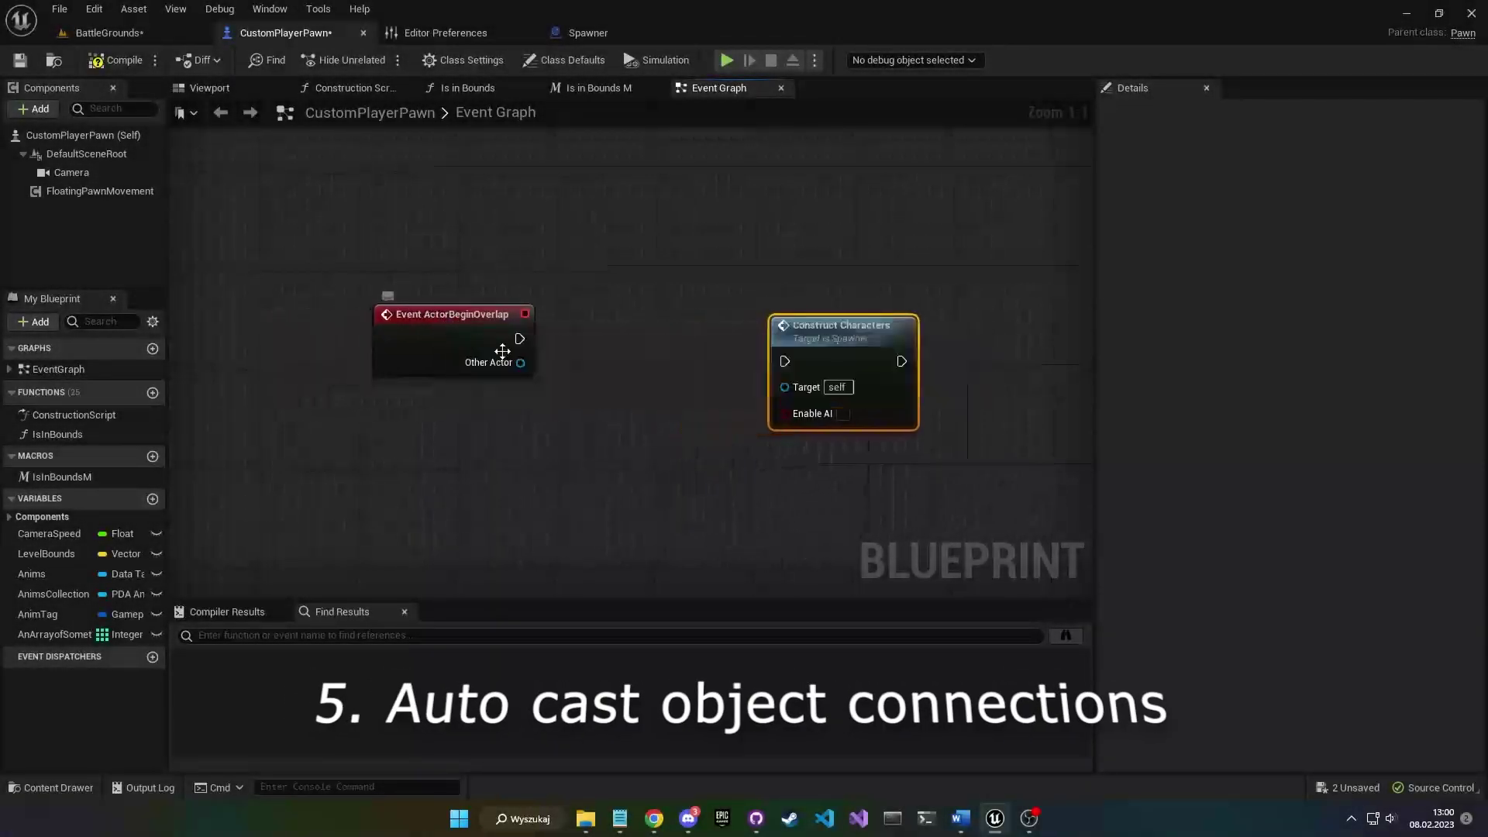
# - Connect Event ActorBeginOverlap's execution output to Construct Characters, straighten the wire, and try to link Other Actor to Target
pyautogui.moveTo(589, 357); pyautogui.dragTo(785, 361)
pyautogui.press('q')
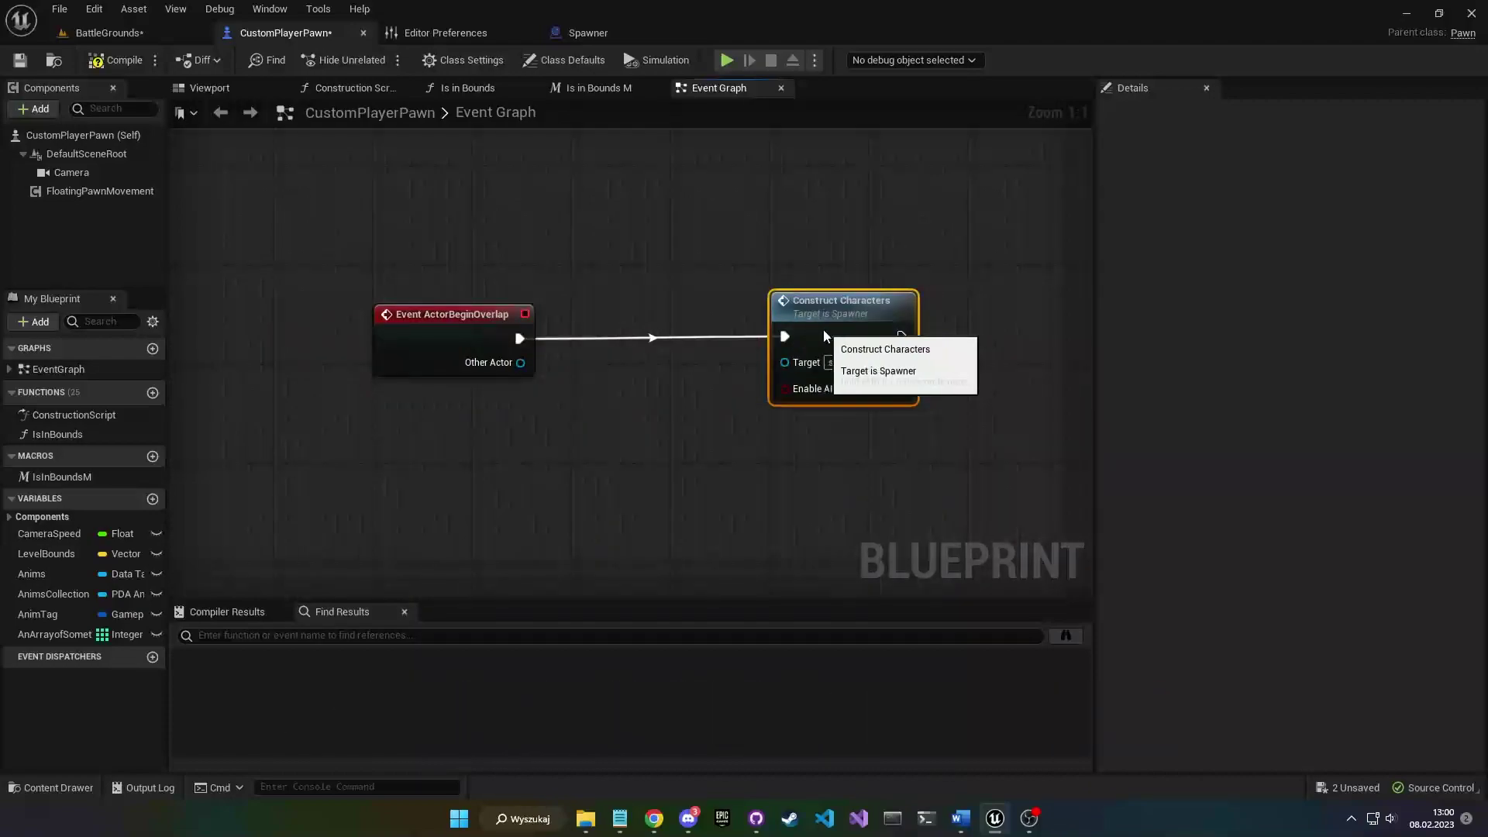
pyautogui.moveTo(531, 362); pyautogui.dragTo(785, 366)
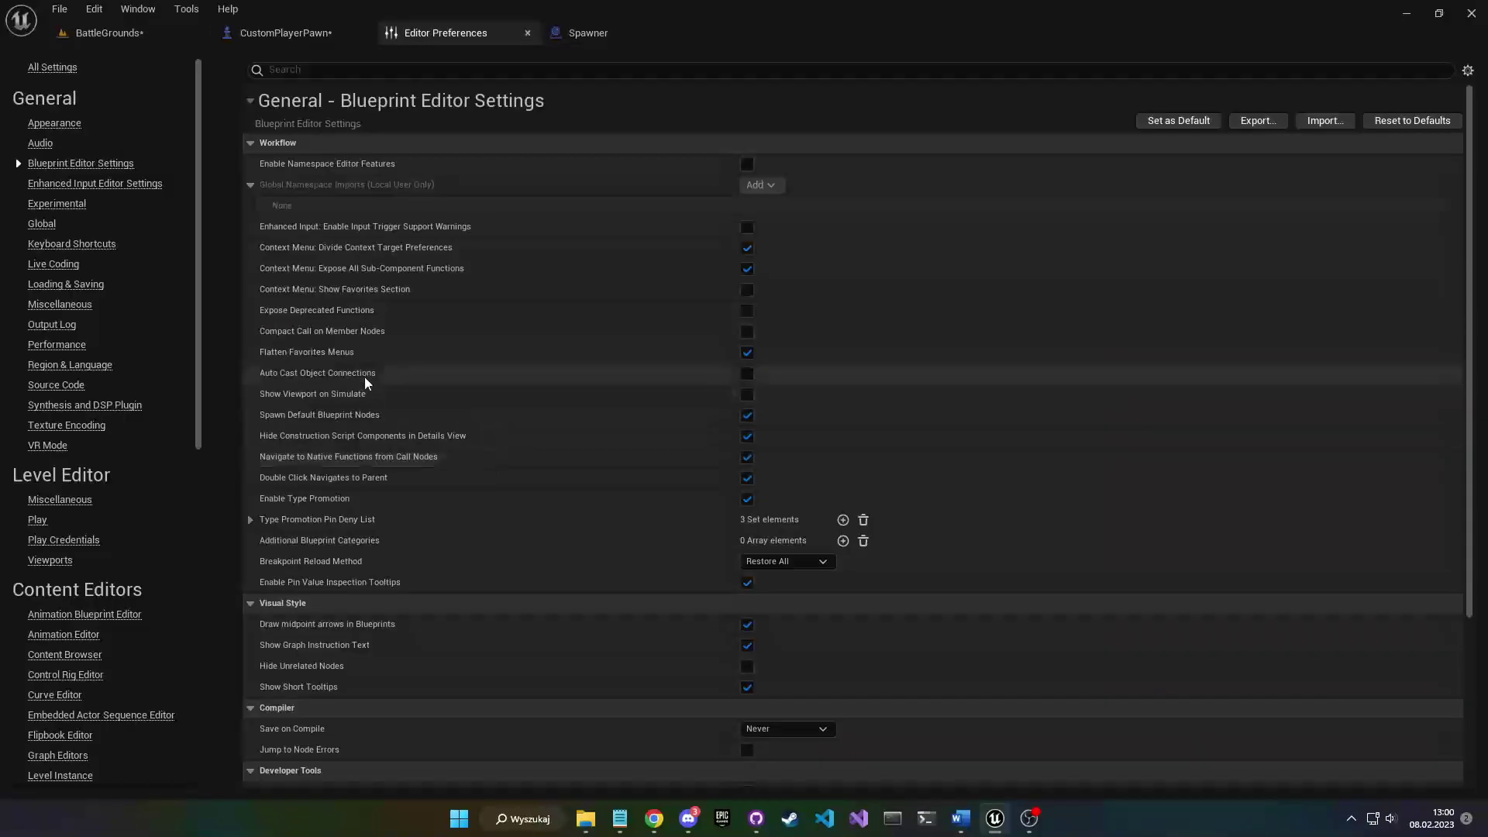
# - Enable Auto Cast Object Connections, link Other Actor to Construct Characters' Target, and move the inserted cast node below the execution wire before compiling
pyautogui.moveTo(364, 375)
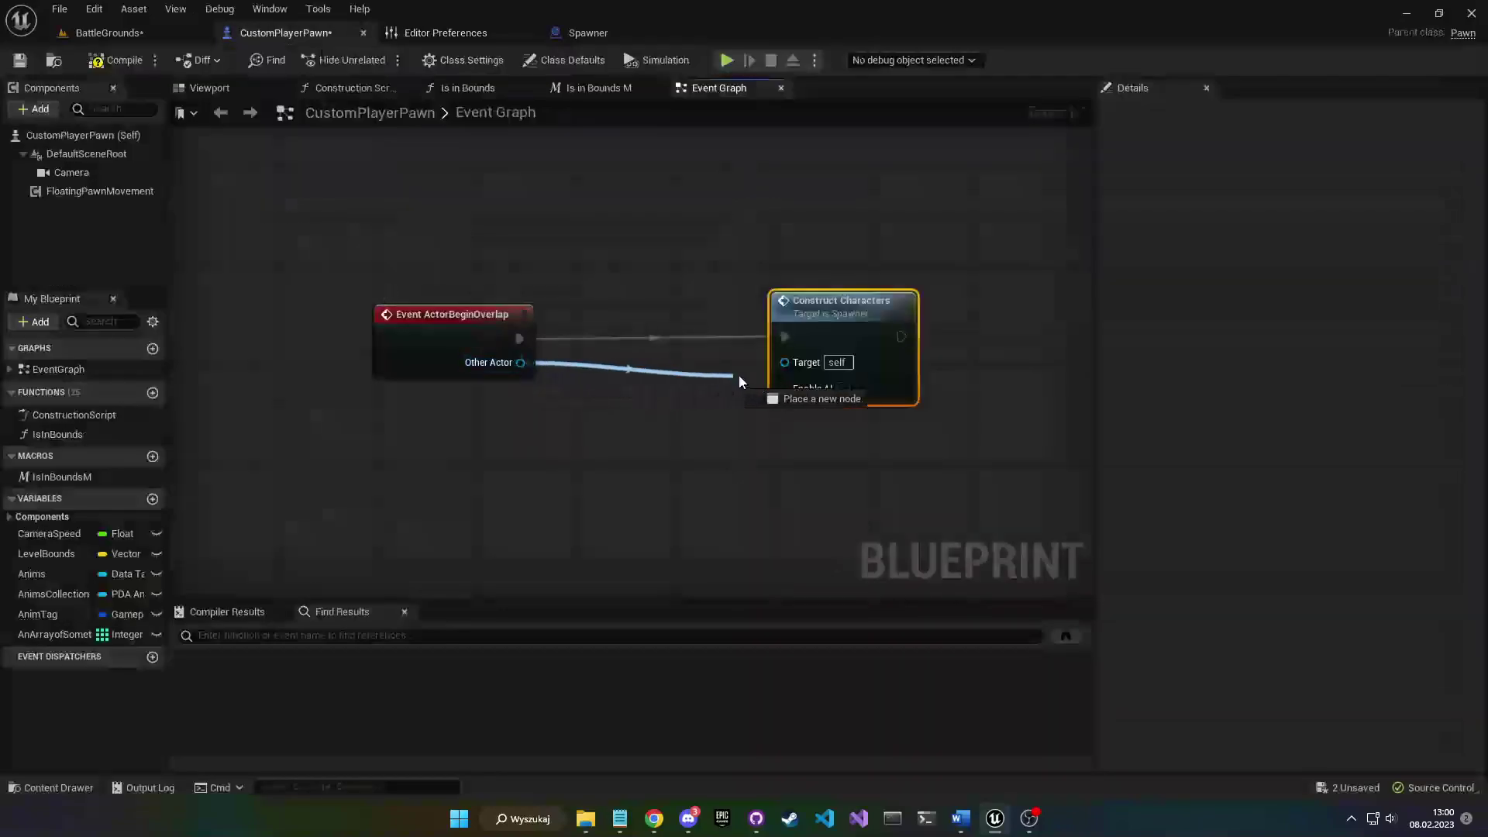
pyautogui.moveTo(737, 378); pyautogui.dragTo(791, 375)
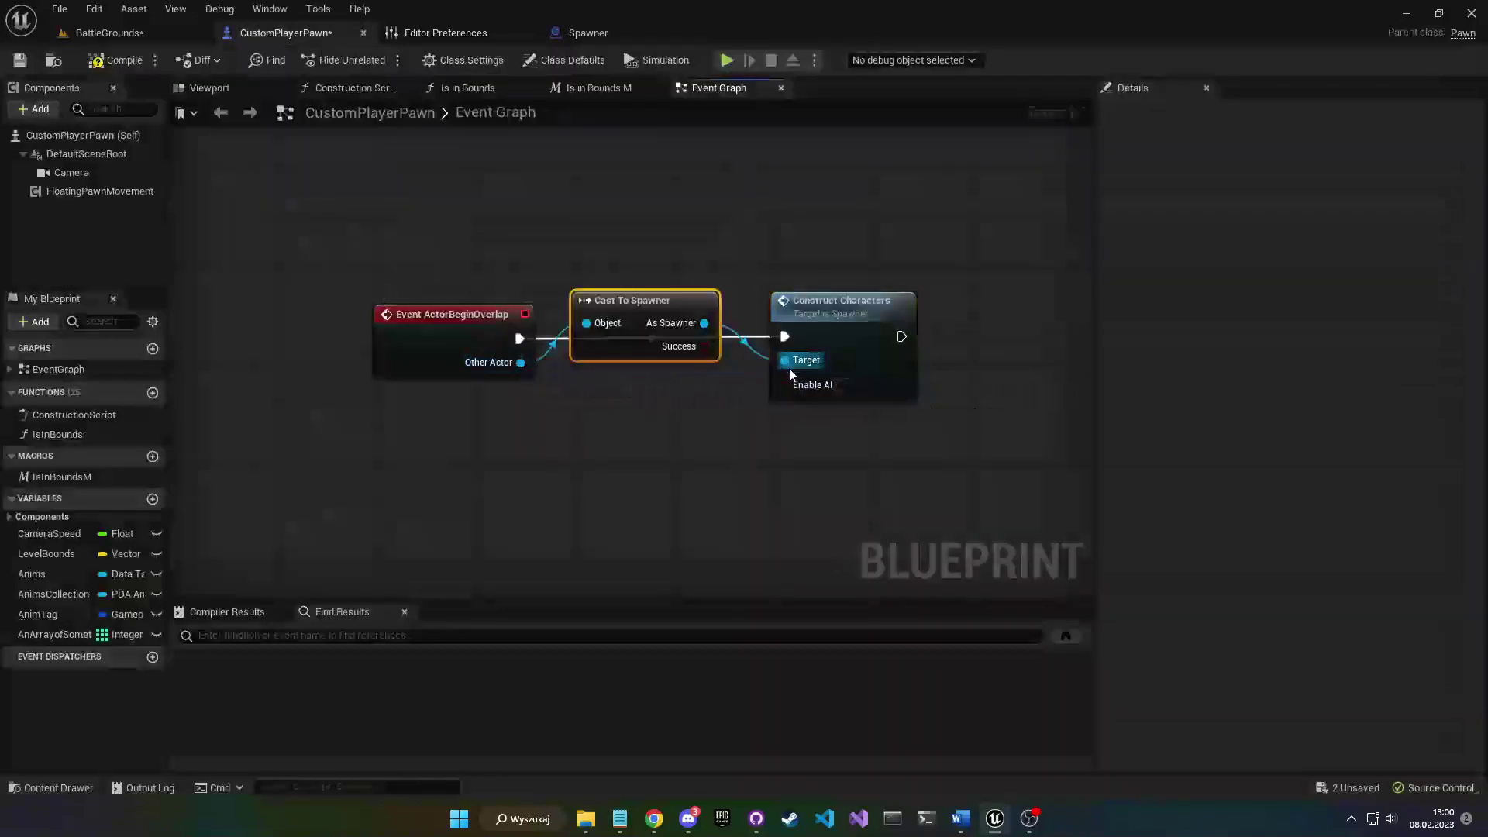
pyautogui.moveTo(658, 297); pyautogui.dragTo(671, 372)
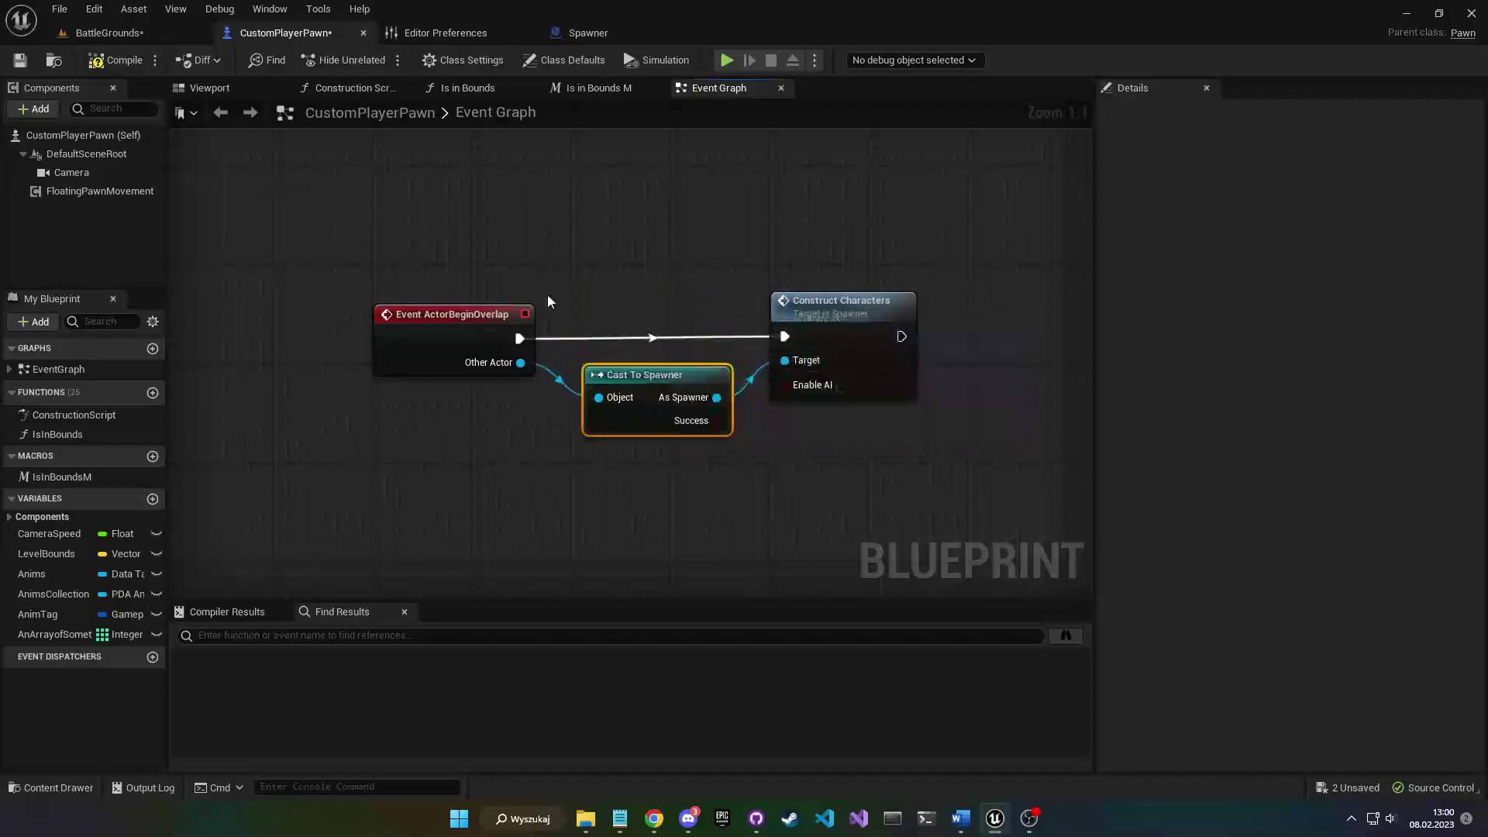
pyautogui.click(112, 60)
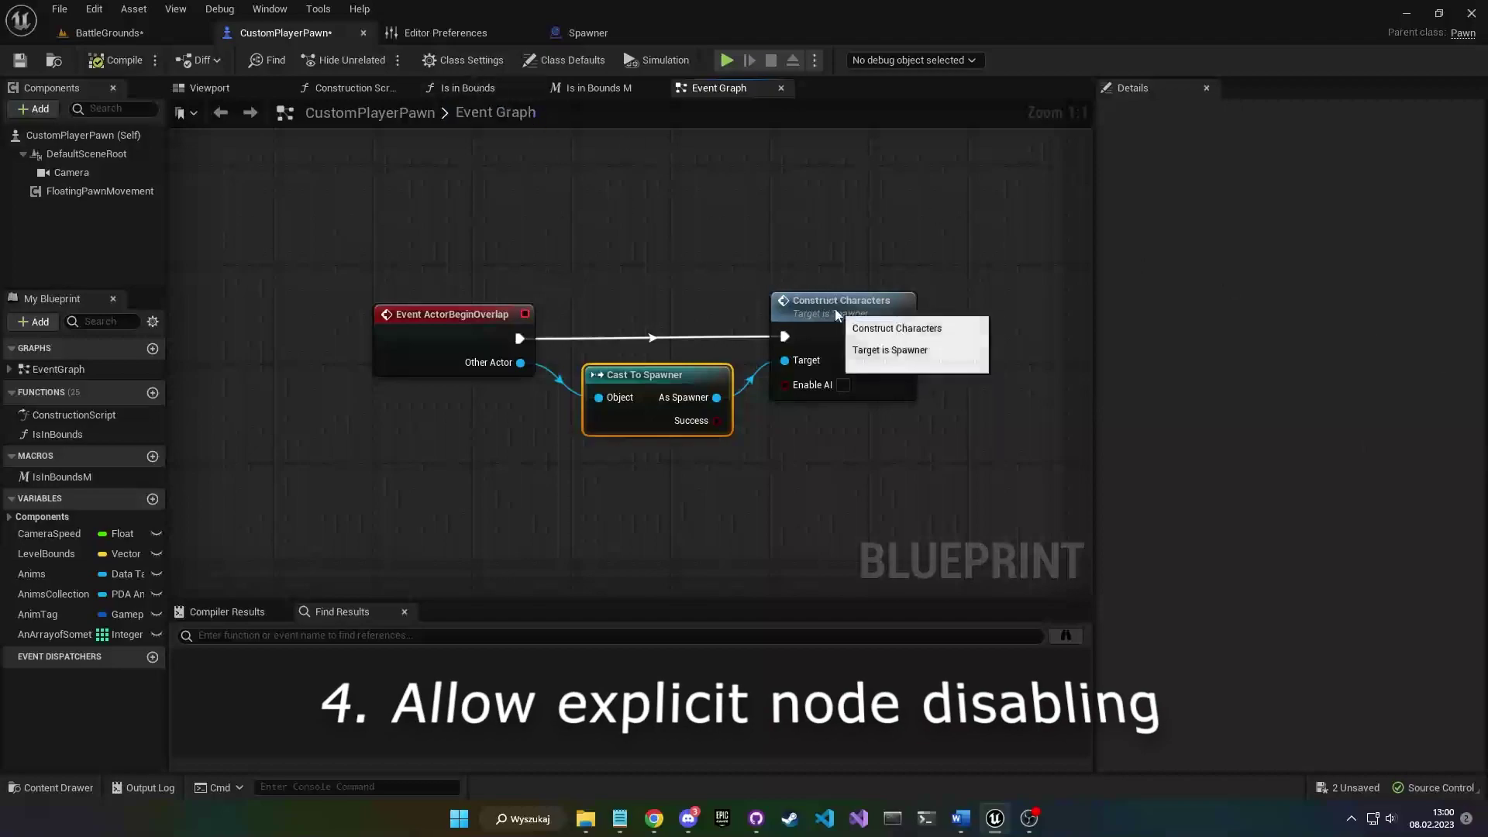
# - Enable Allow Explicit Impure Node Disabling in the advanced experimental Blueprint editor preferences
pyautogui.rightClick(835, 308)
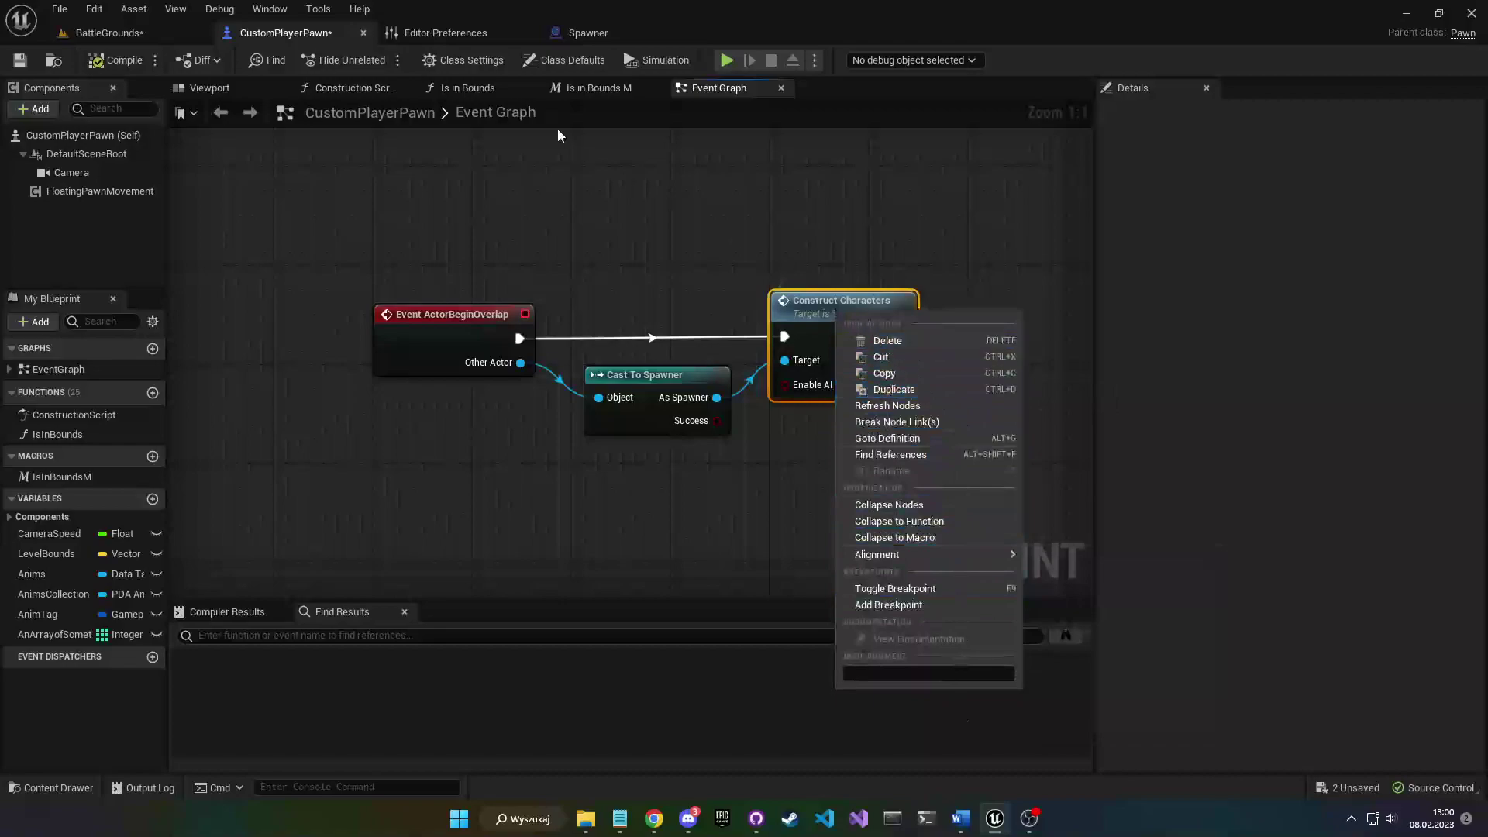
pyautogui.click(397, 35)
pyautogui.scroll(-5, 503, 542)
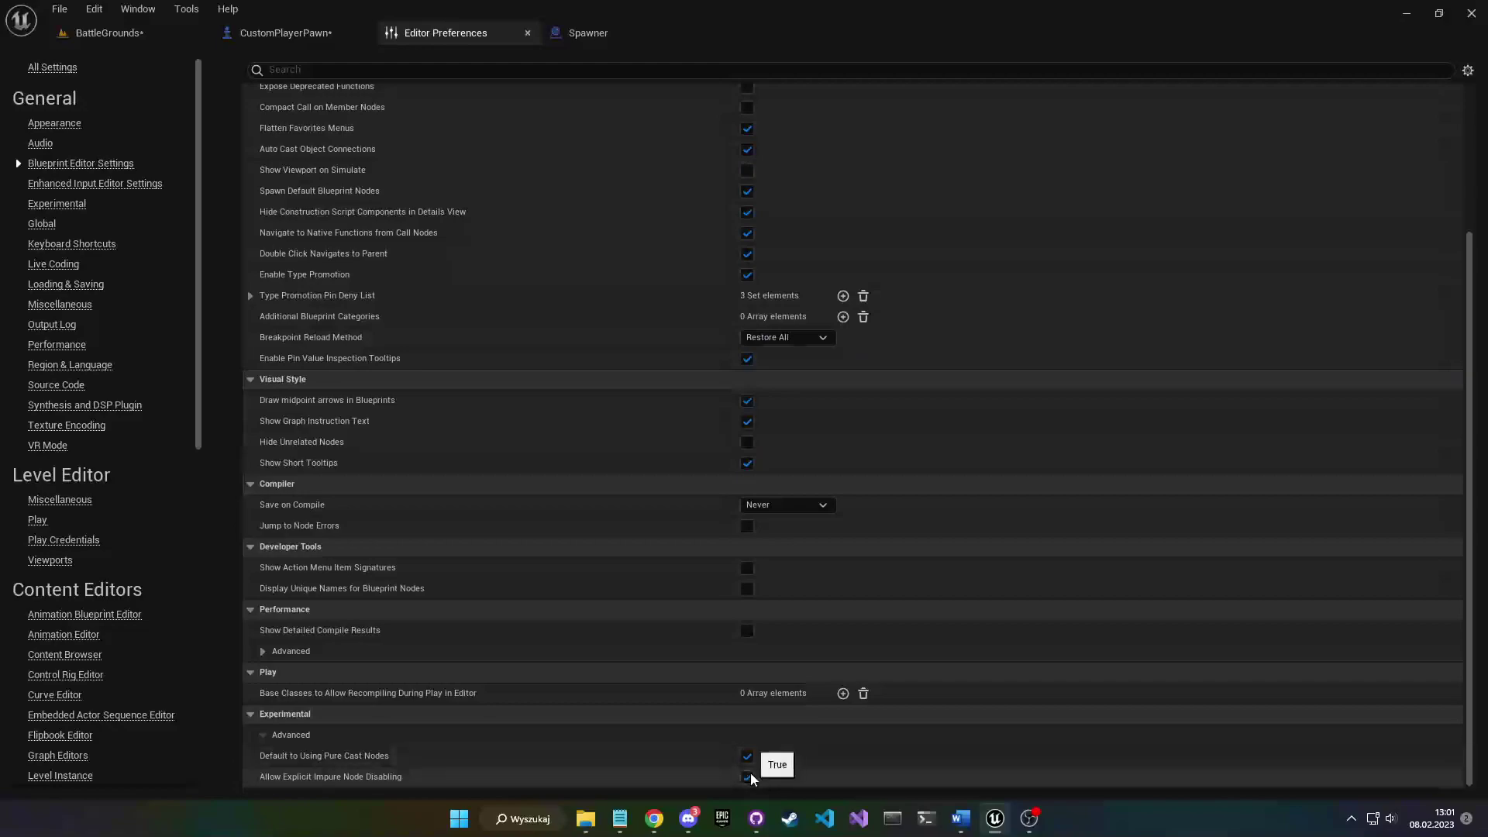
# - Disable the Construct Characters node in the CustomPlayerPawn event graph so that it does not compile
pyautogui.click(295, 33)
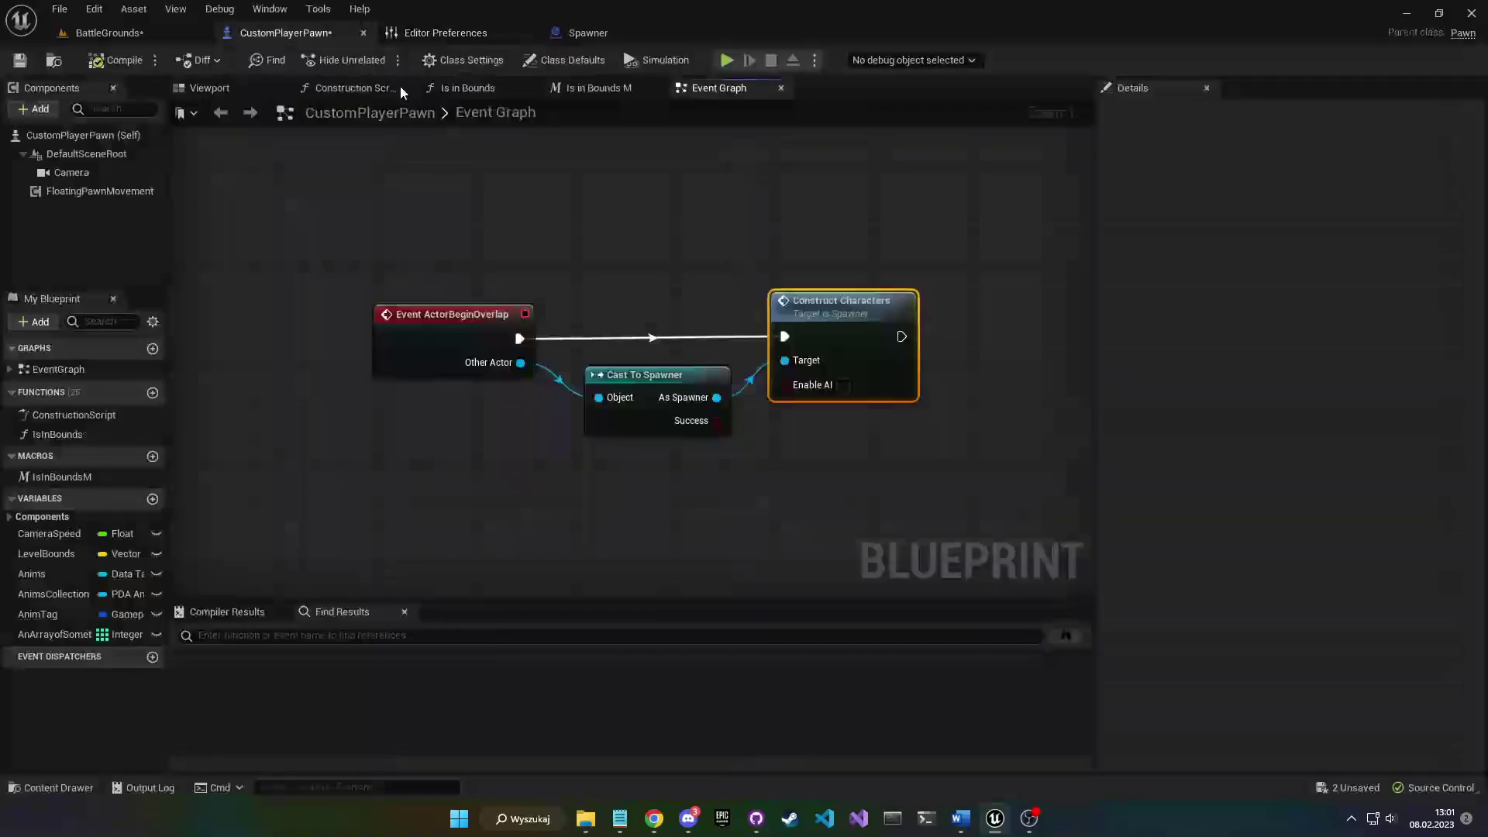
pyautogui.rightClick(867, 313)
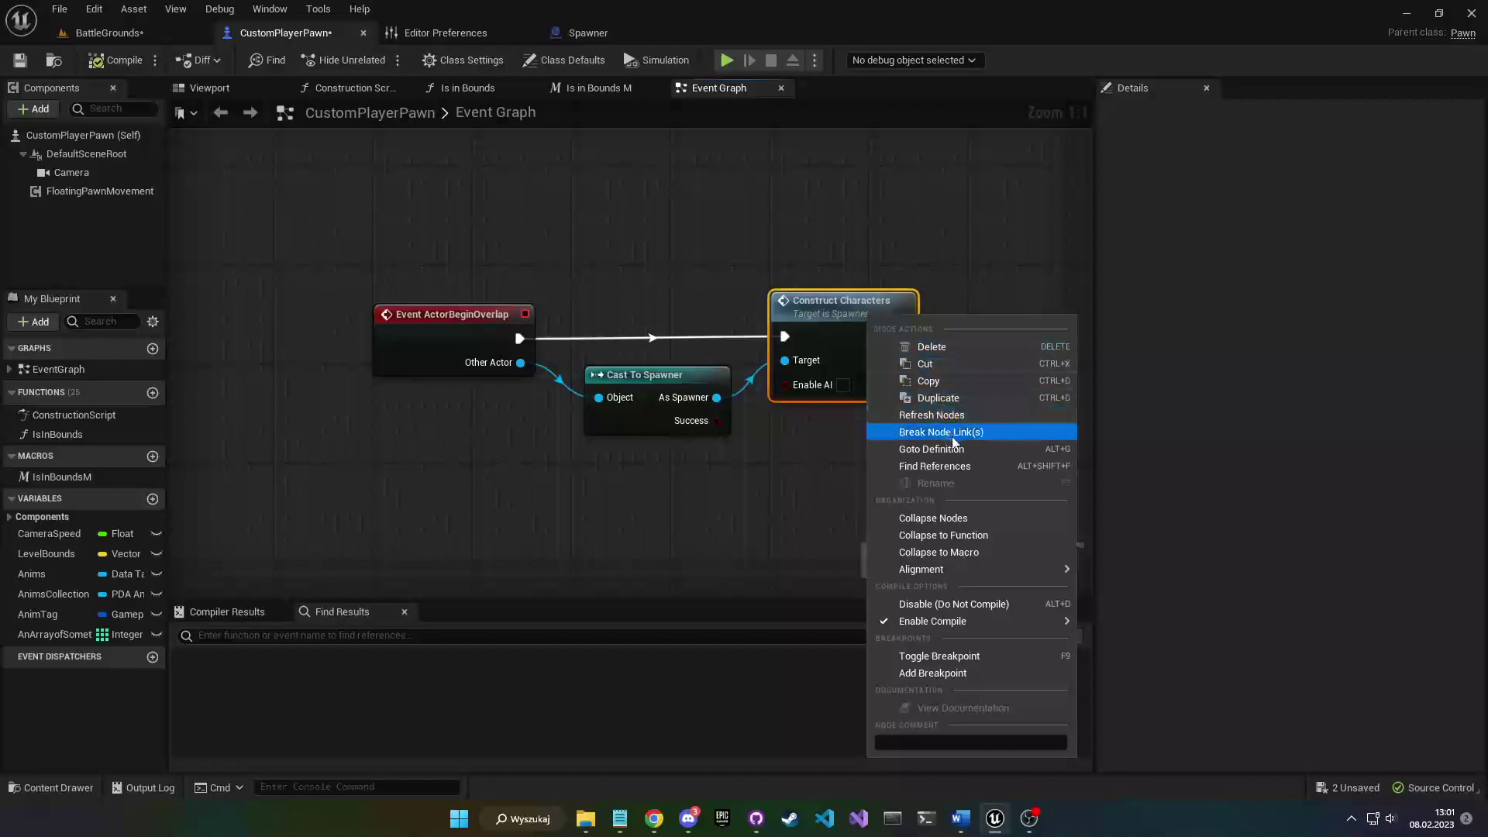
pyautogui.moveTo(1034, 625)
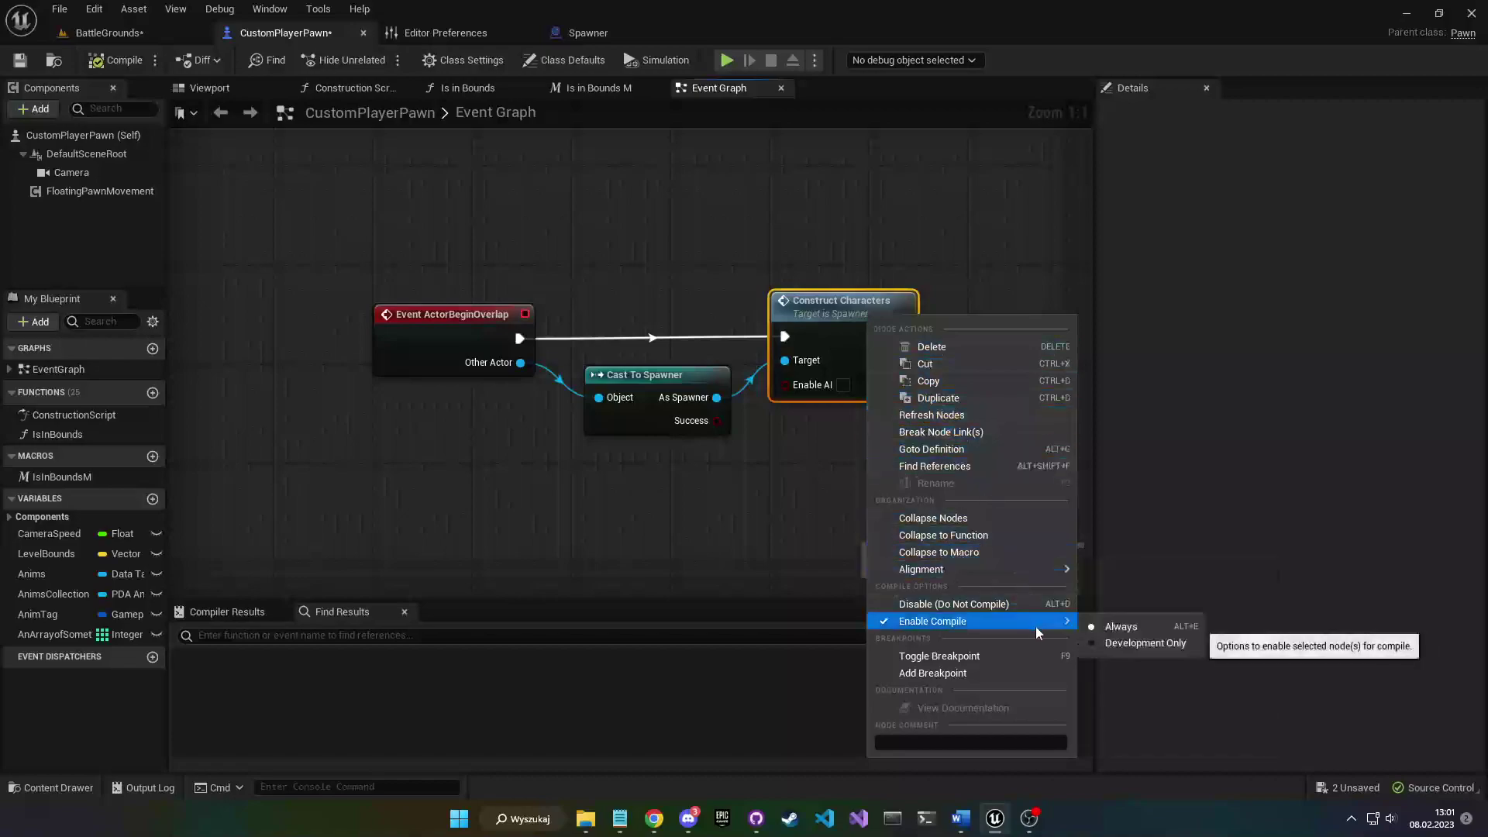
pyautogui.click(1035, 603)
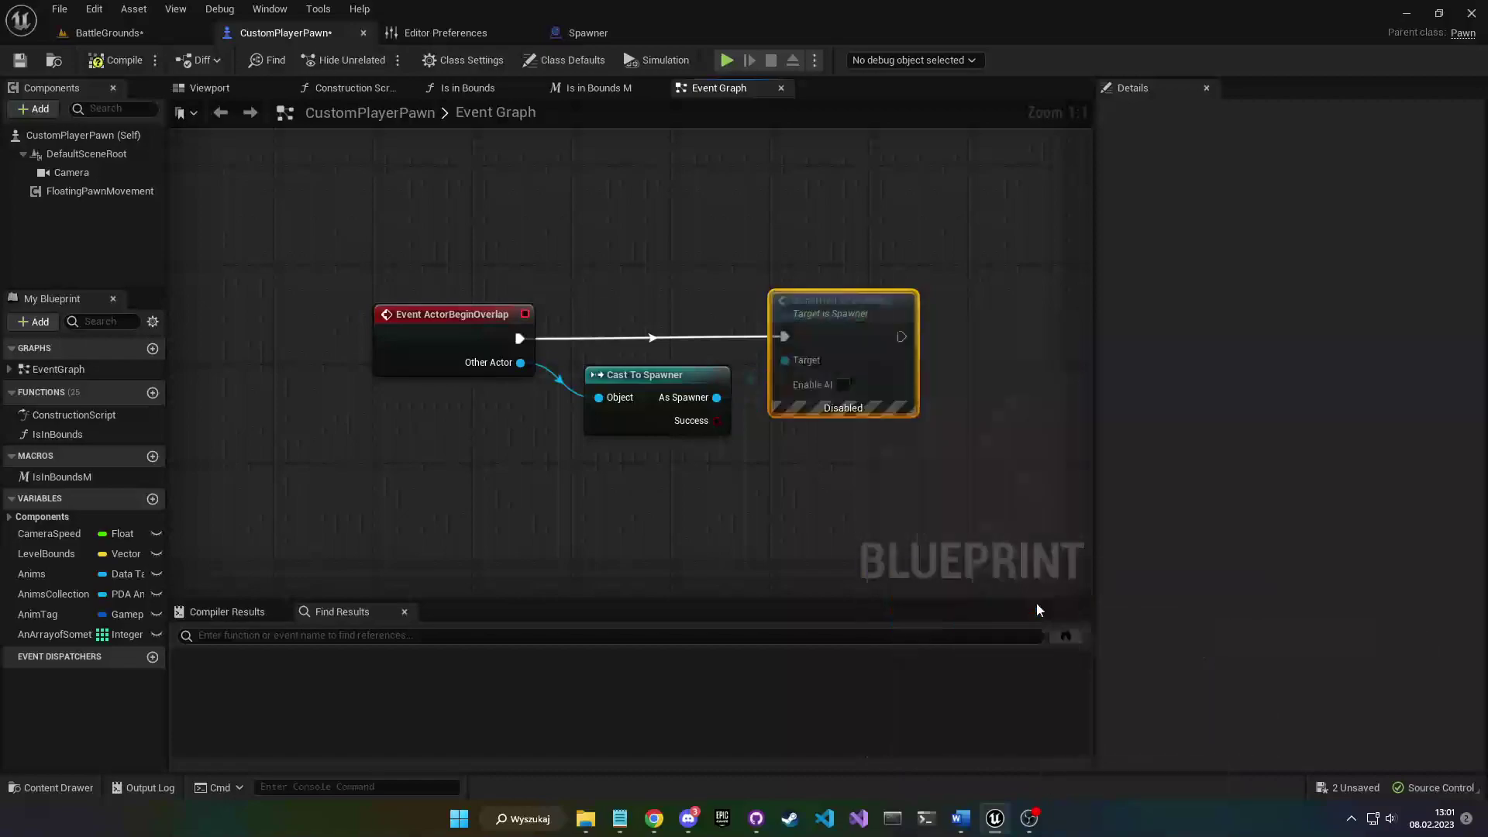
# - Re-enable compiling of the Construct Characters node with the Always option
pyautogui.rightClick(852, 319)
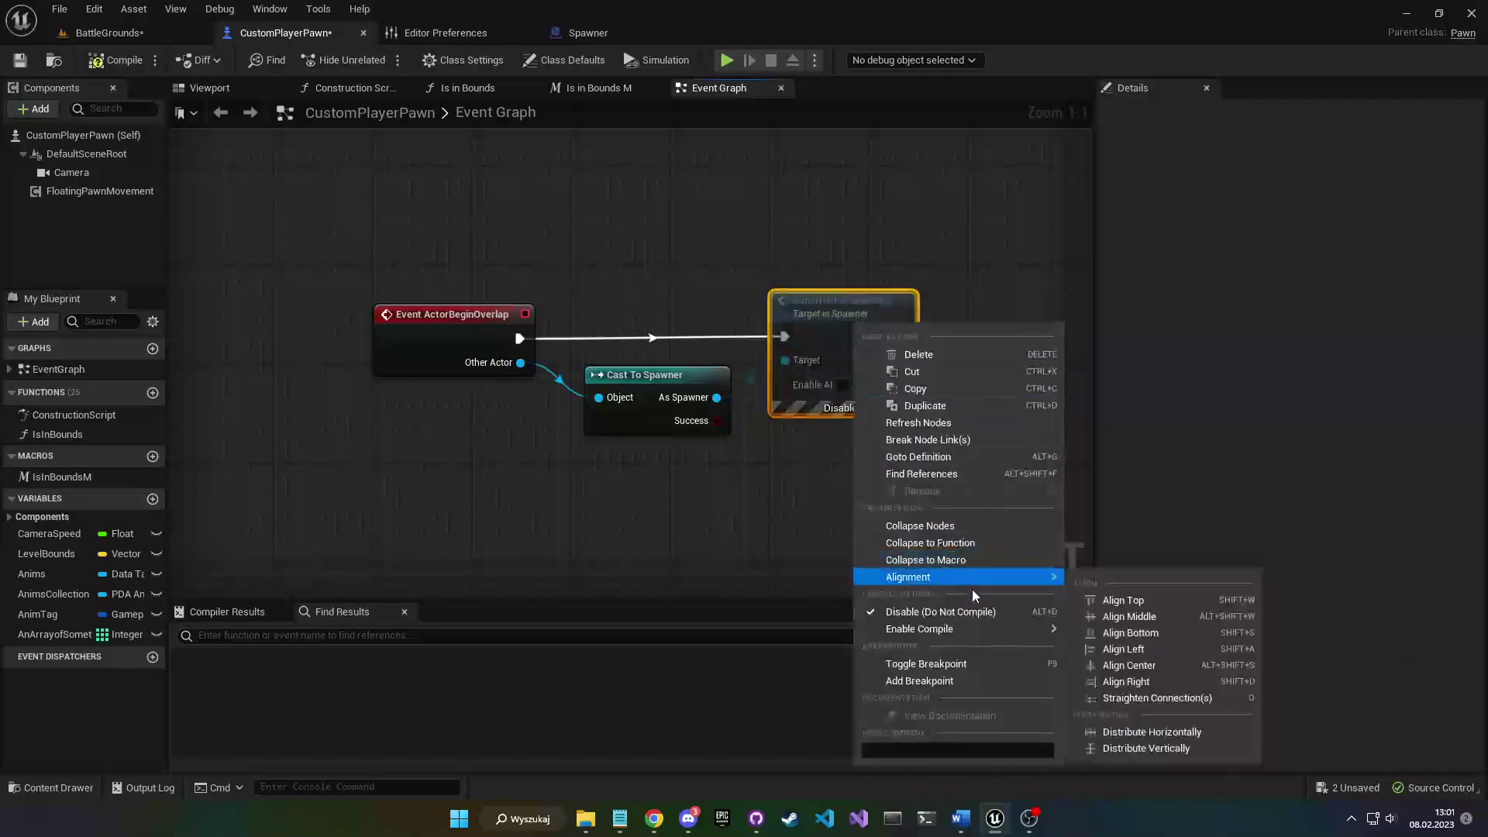
pyautogui.moveTo(985, 634)
pyautogui.click(1092, 637)
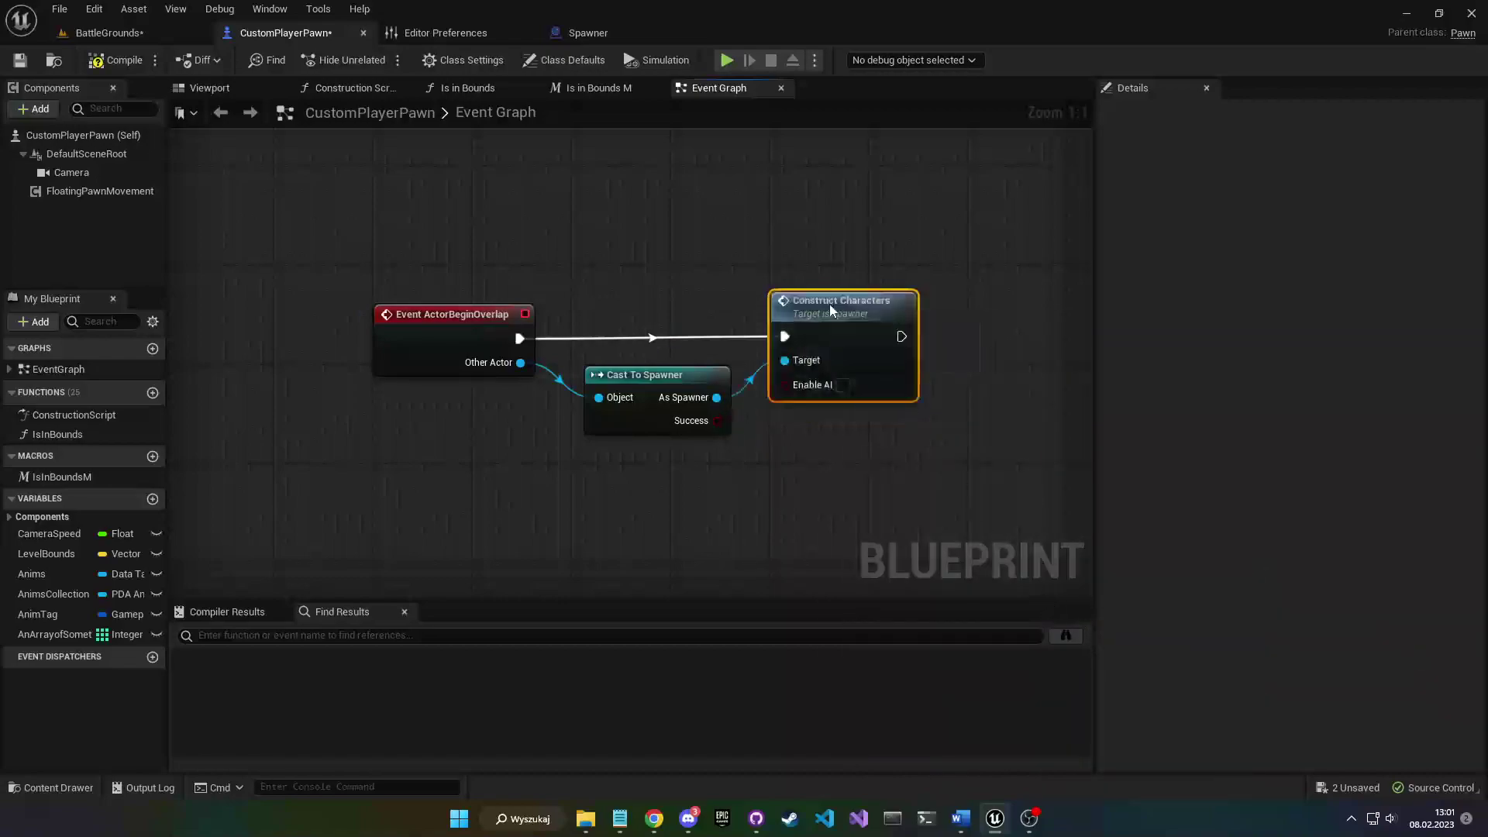
# - Set the Construct Characters node's Enable Compile option to Development Only
pyautogui.rightClick(830, 310)
pyautogui.click(1094, 639)
pyautogui.rightClick(807, 306)
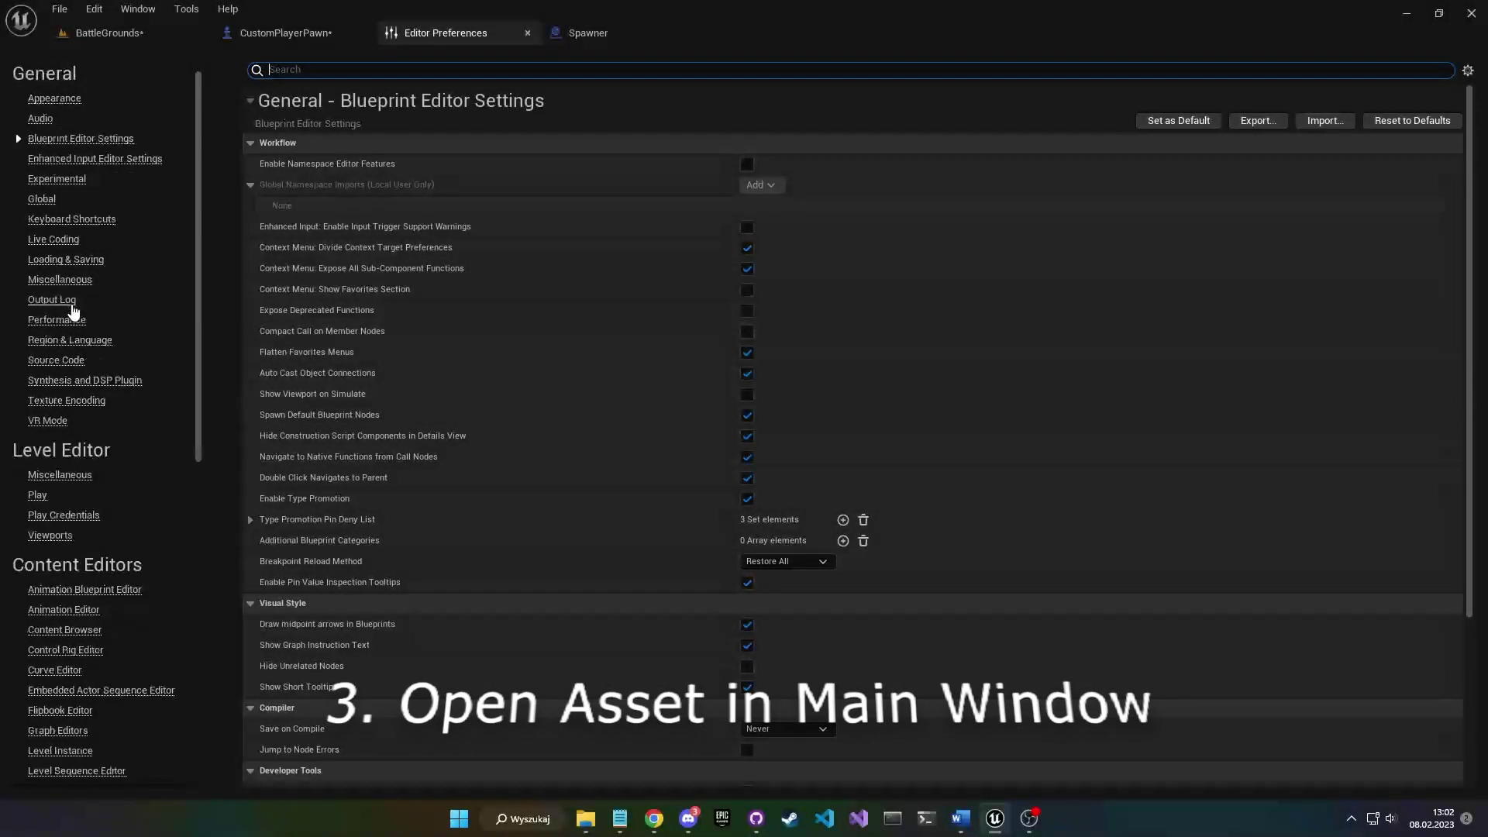
# - Set Asset Editor Open Location to Main Window in the Appearance preferences
pyautogui.scroll(-4, 78, 313)
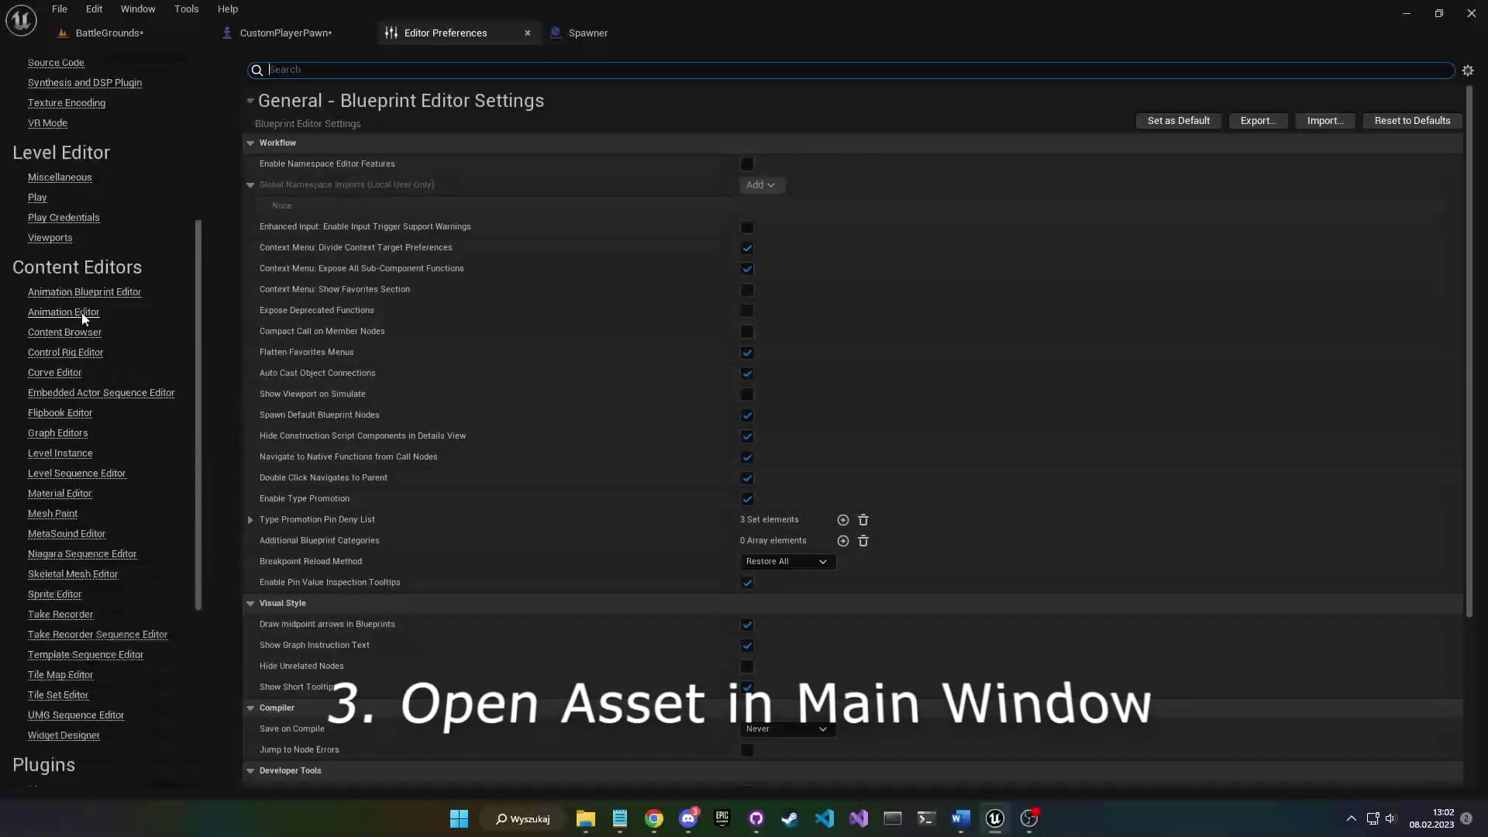
pyautogui.scroll(3, 86, 321)
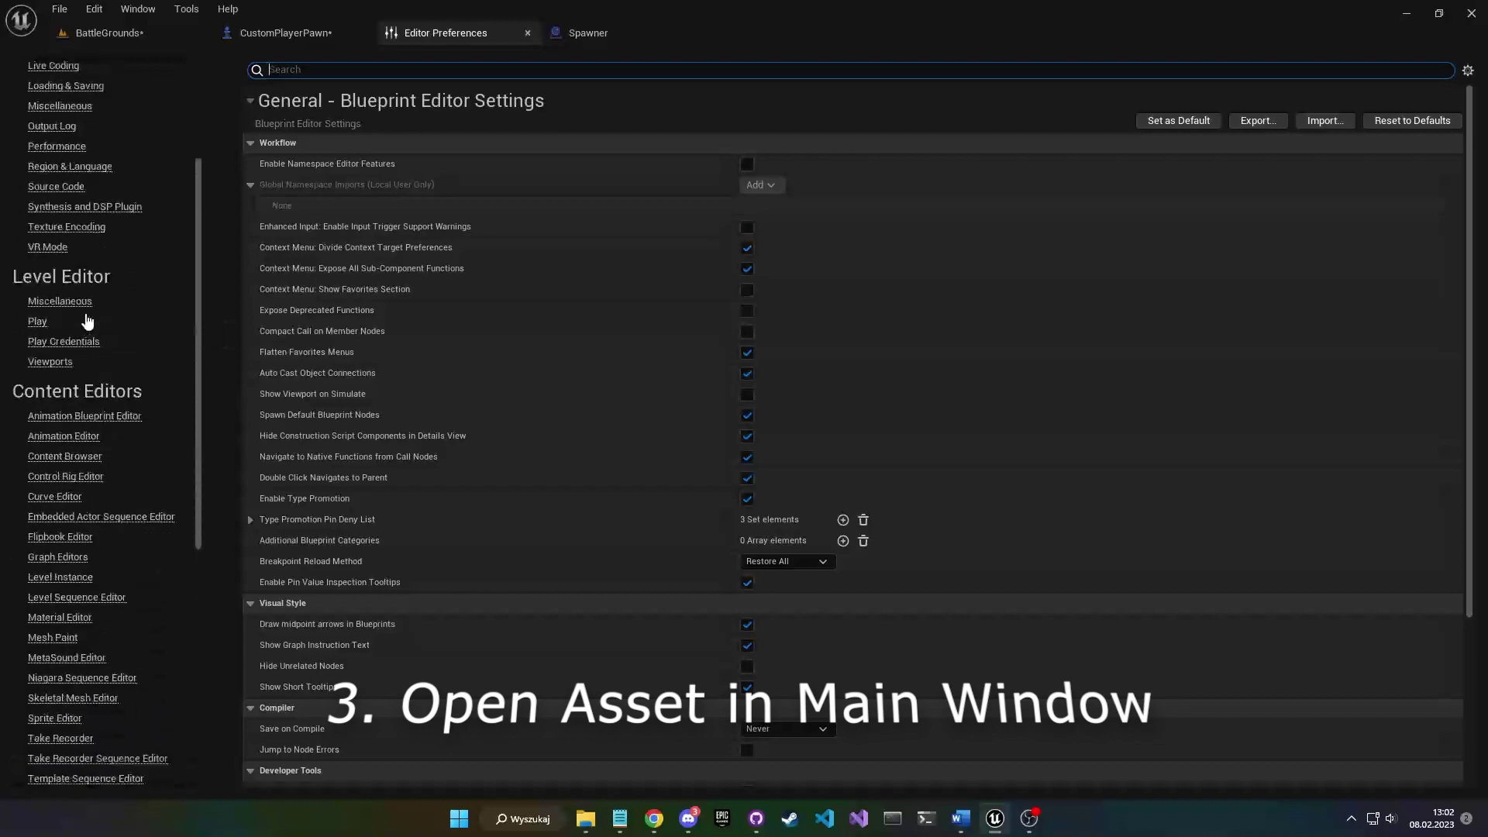
pyautogui.scroll(1, 93, 327)
pyautogui.click(54, 124)
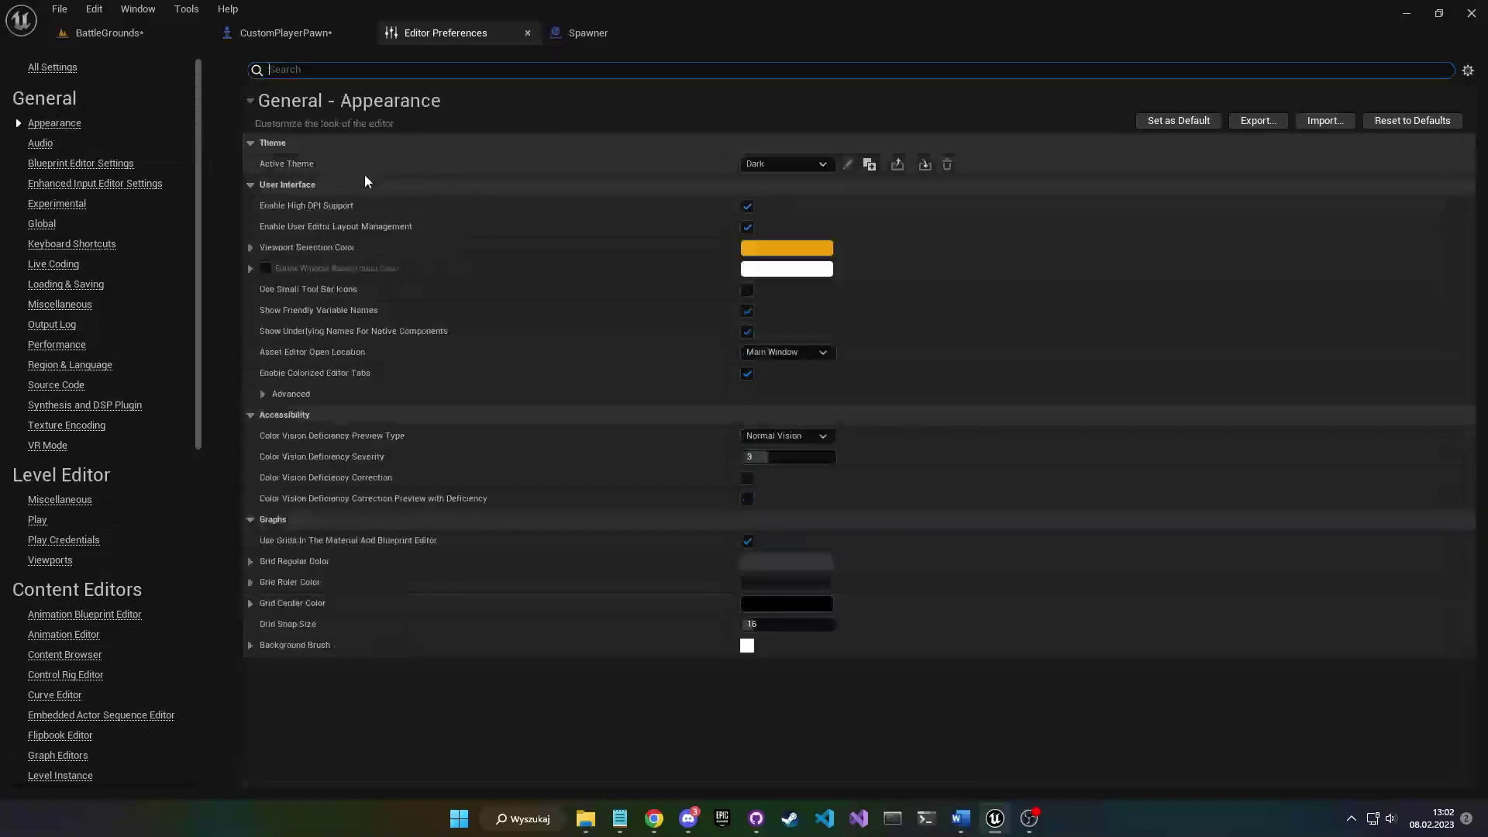
pyautogui.click(763, 354)
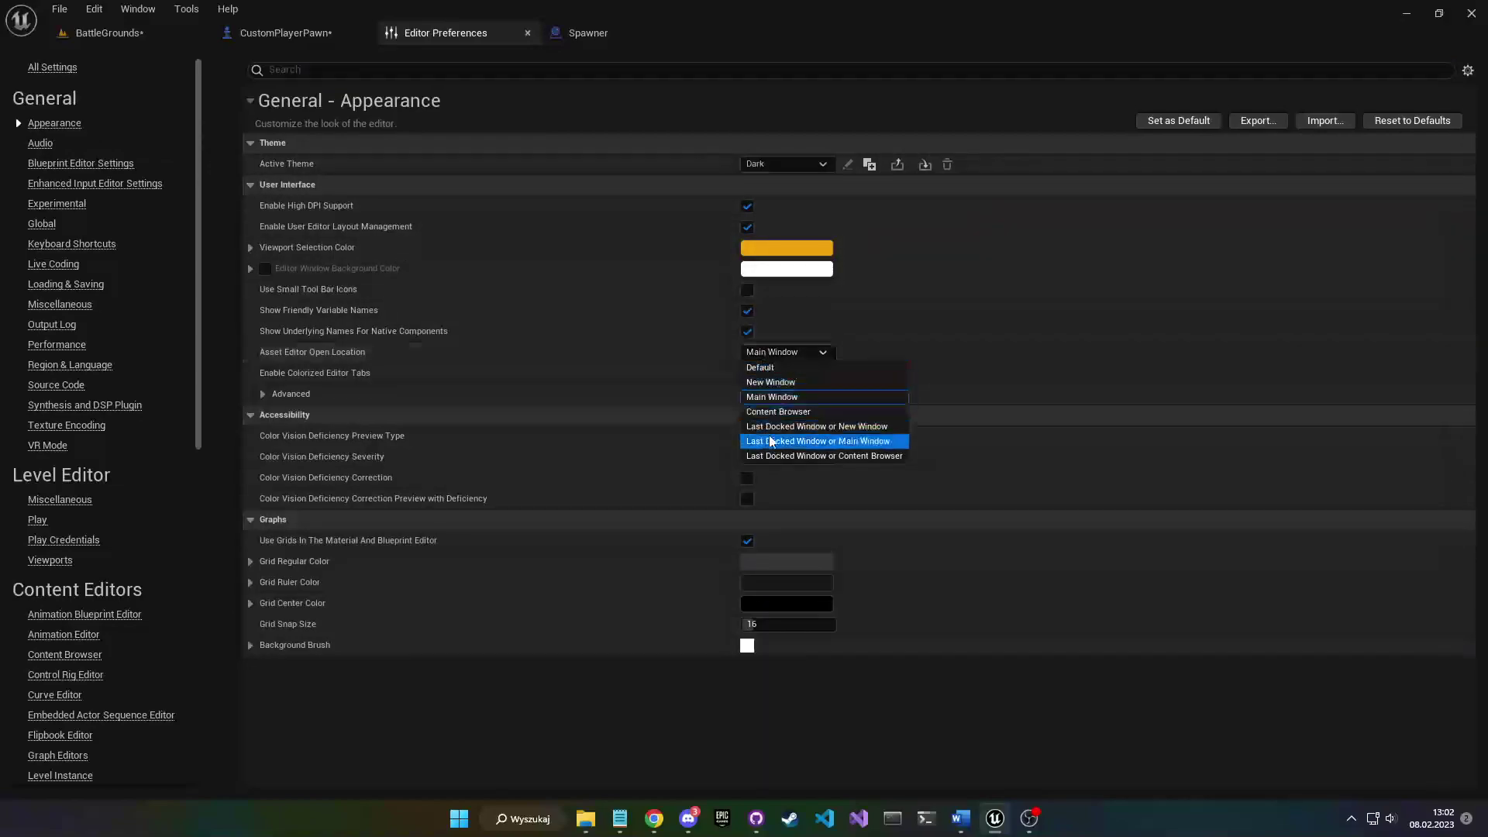
pyautogui.click(797, 400)
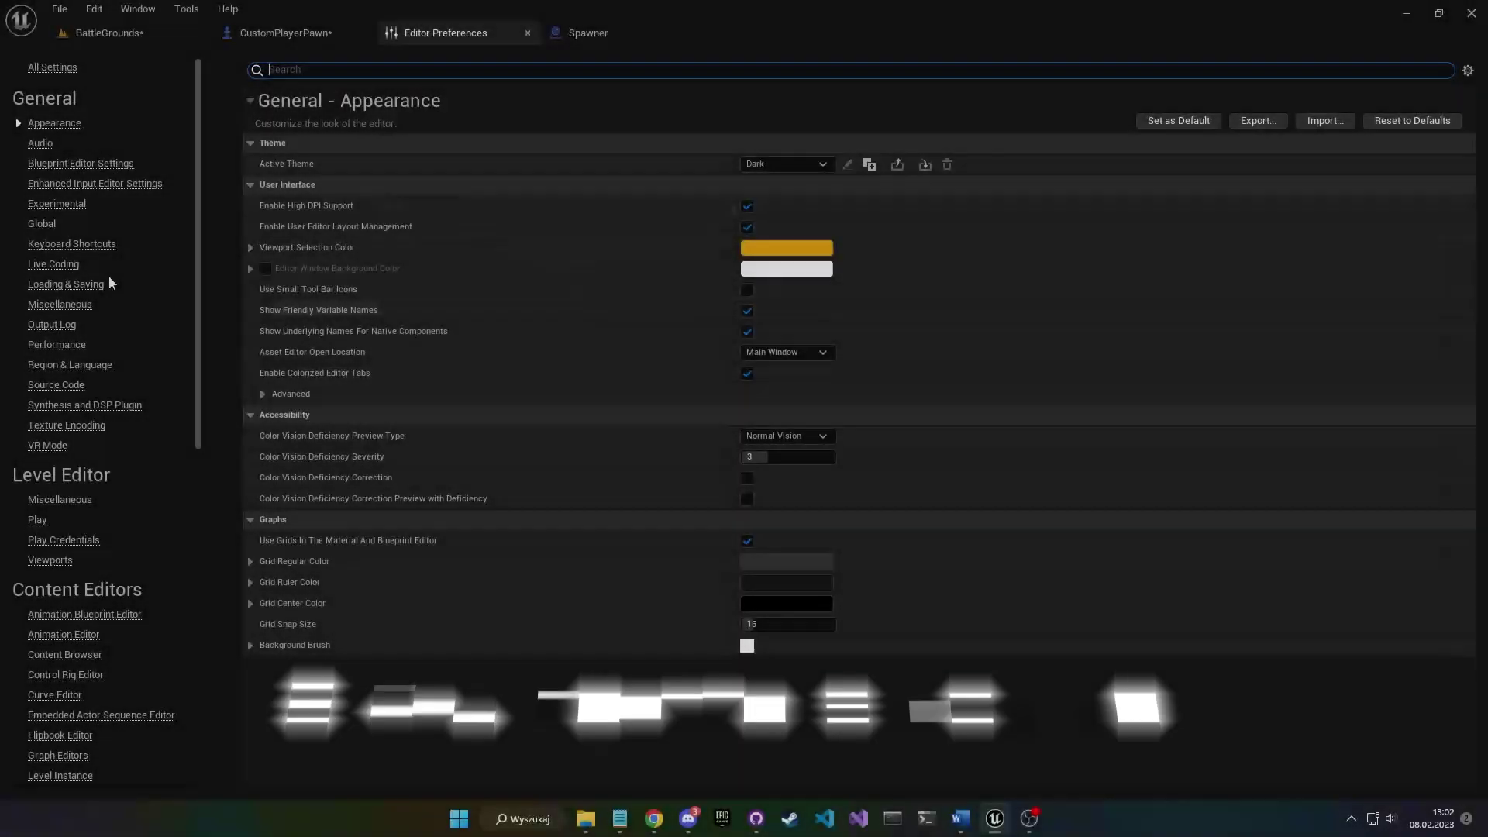
# - Enable Show Frame Rate and Memory in the Performance preferences and return to the BattleGrounds level
pyautogui.click(56, 344)
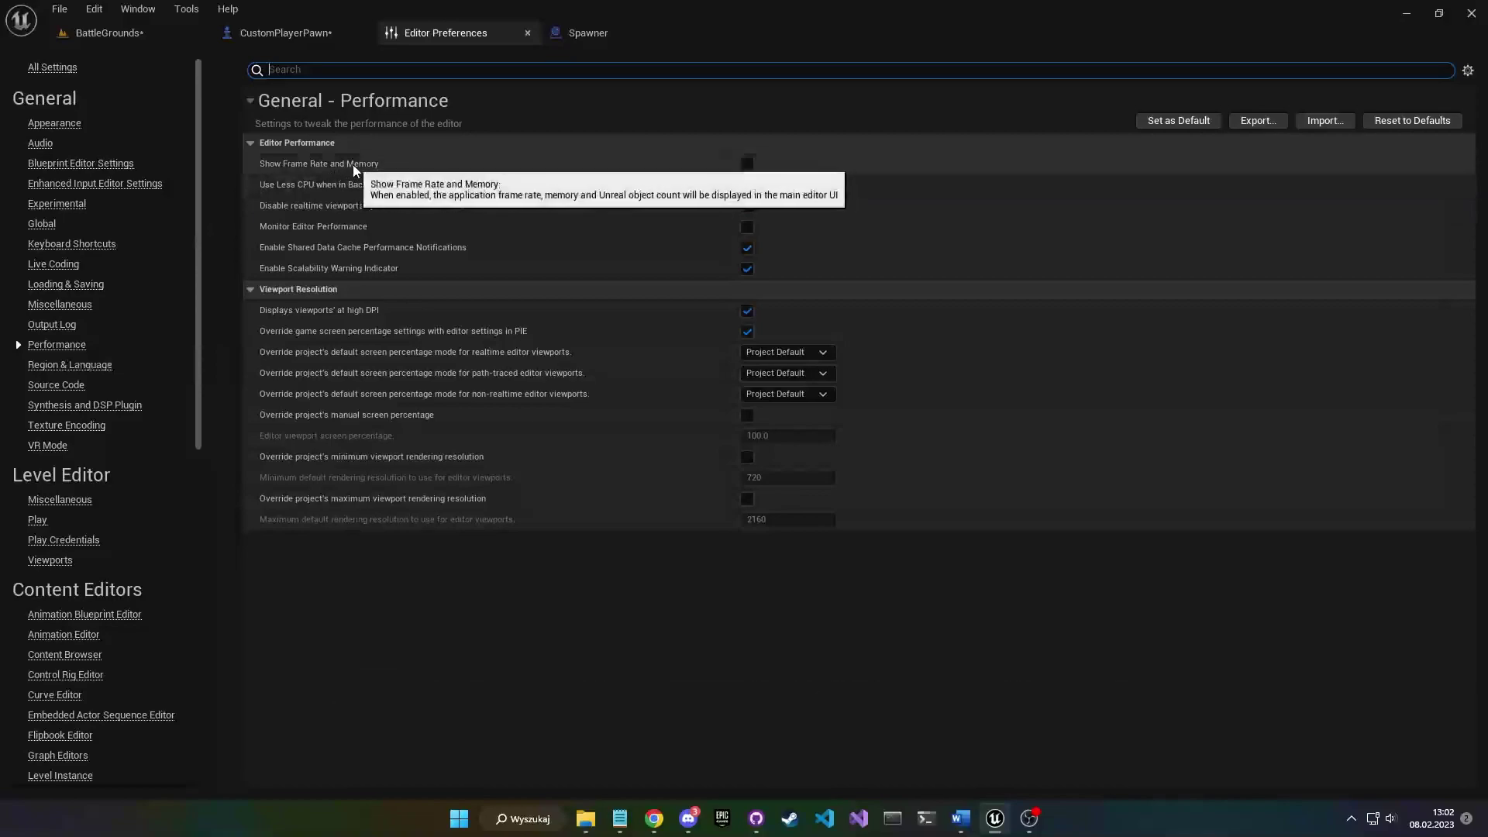
pyautogui.click(144, 35)
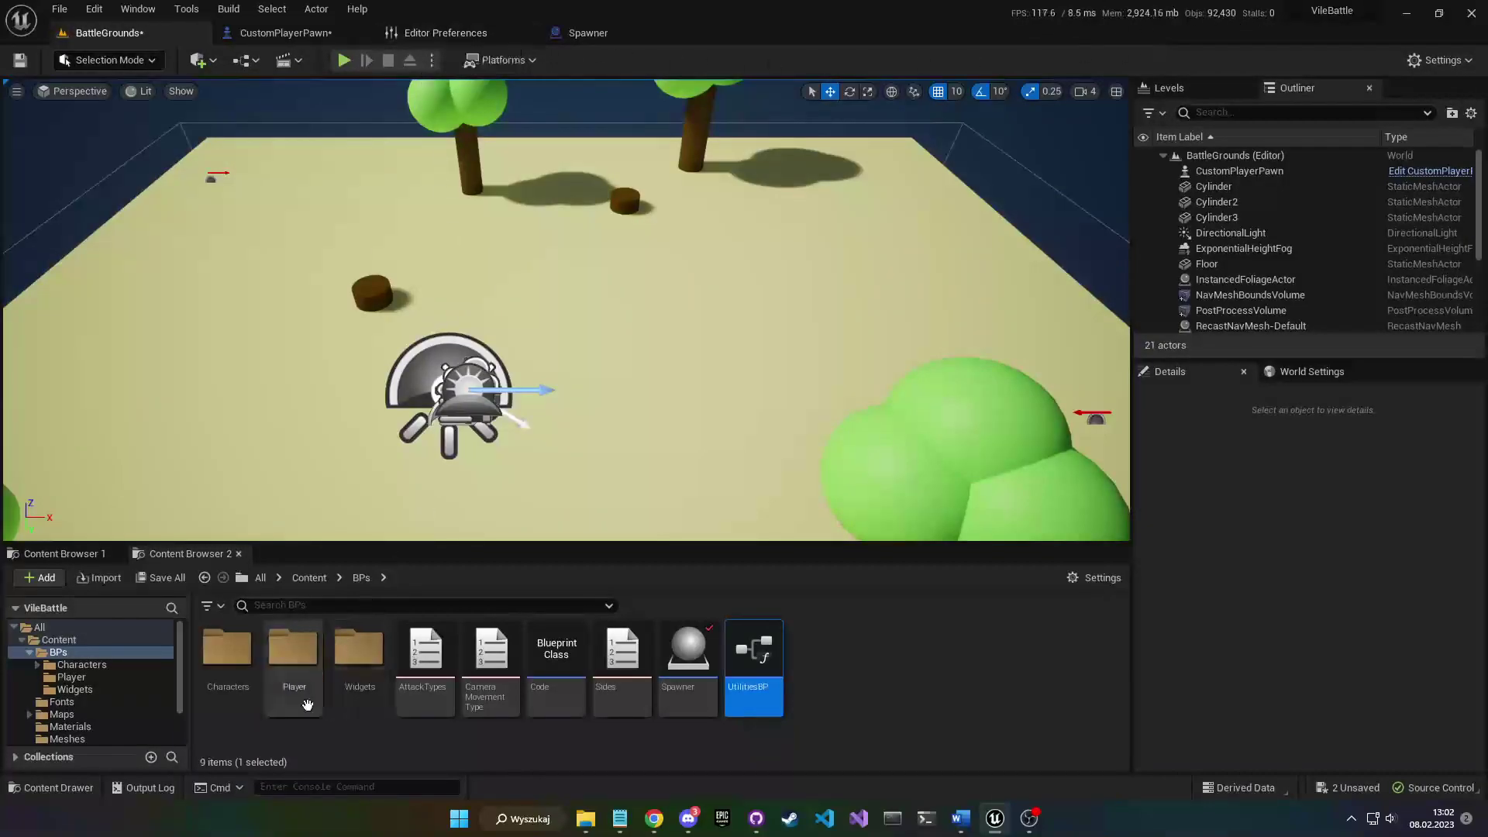
# - Browse to the Content/UndeadPack/Lich/Animations folder in the Content Browser
pyautogui.click(302, 579)
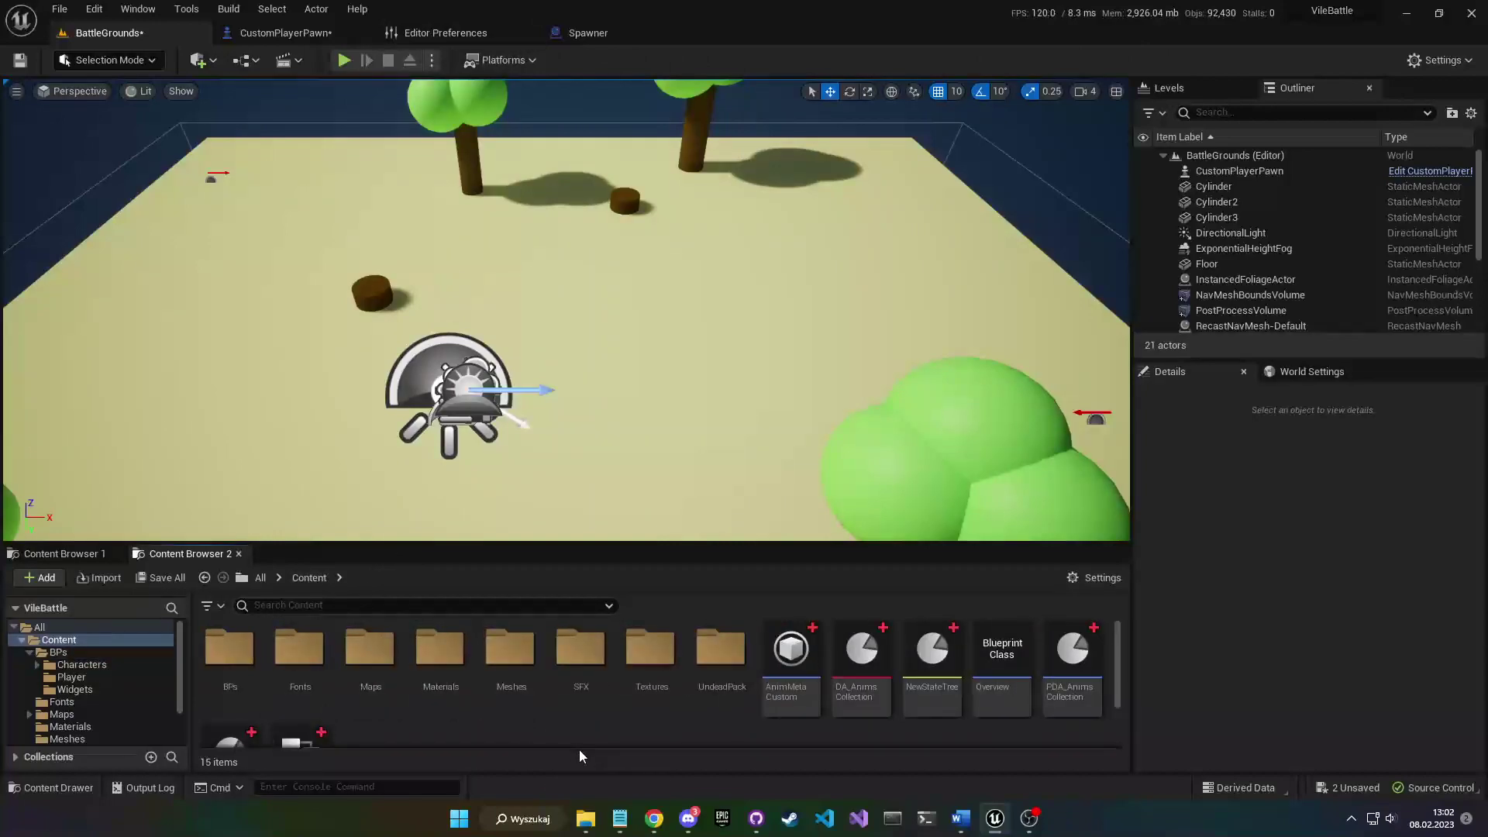
pyautogui.doubleClick(719, 666)
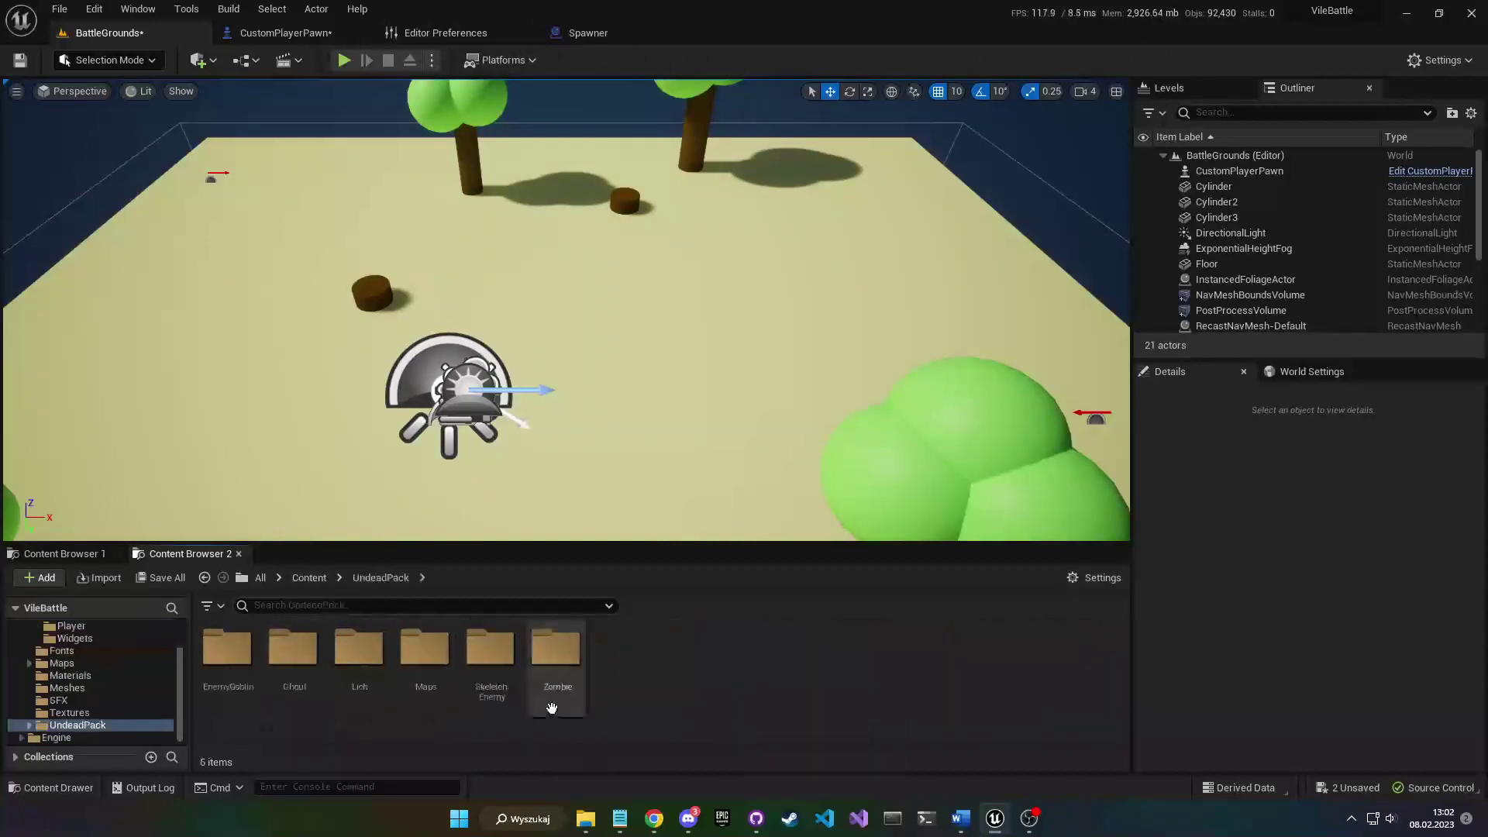
pyautogui.doubleClick(352, 701)
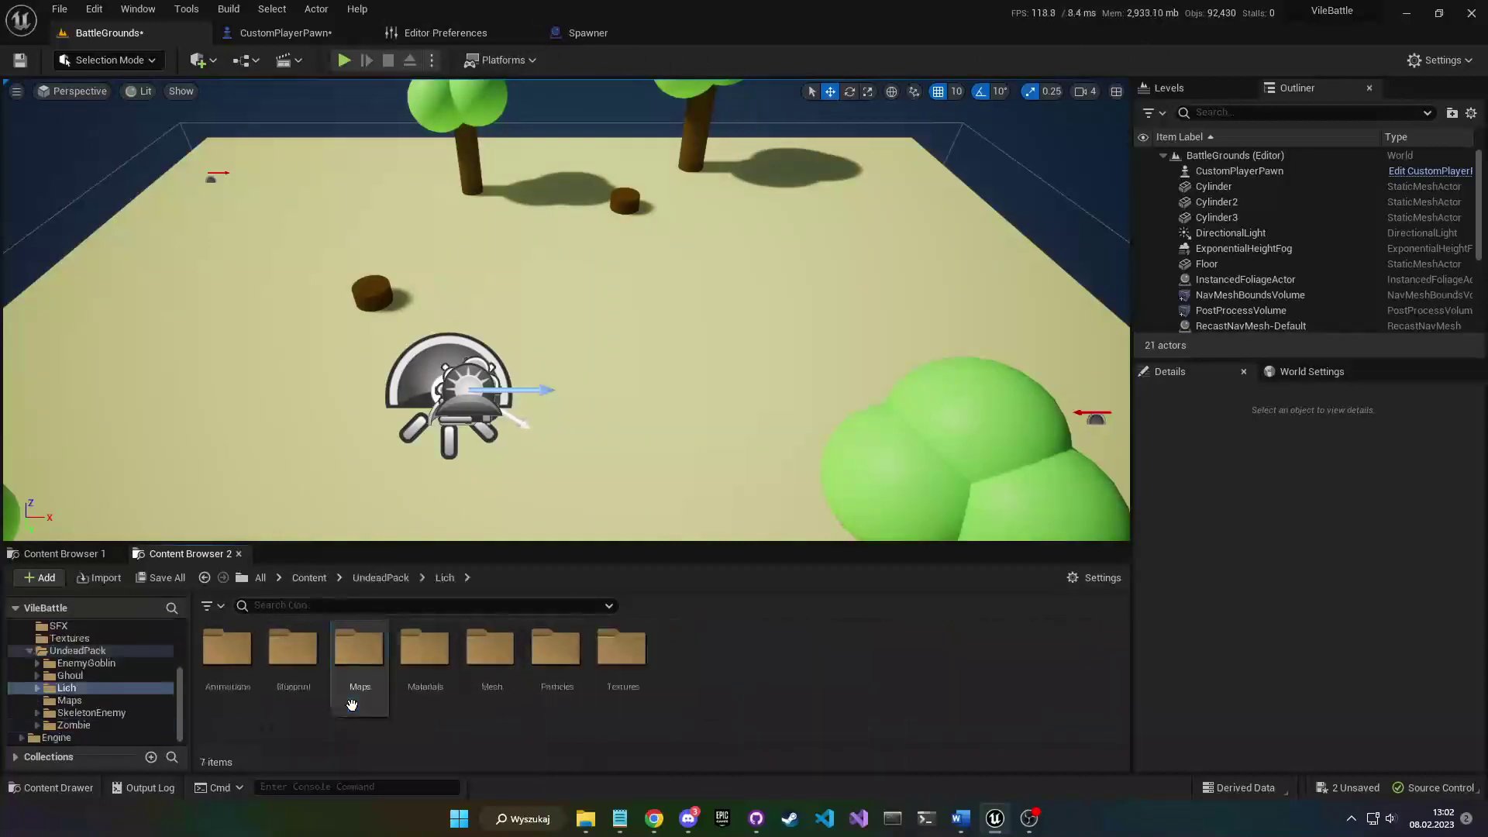
pyautogui.doubleClick(232, 695)
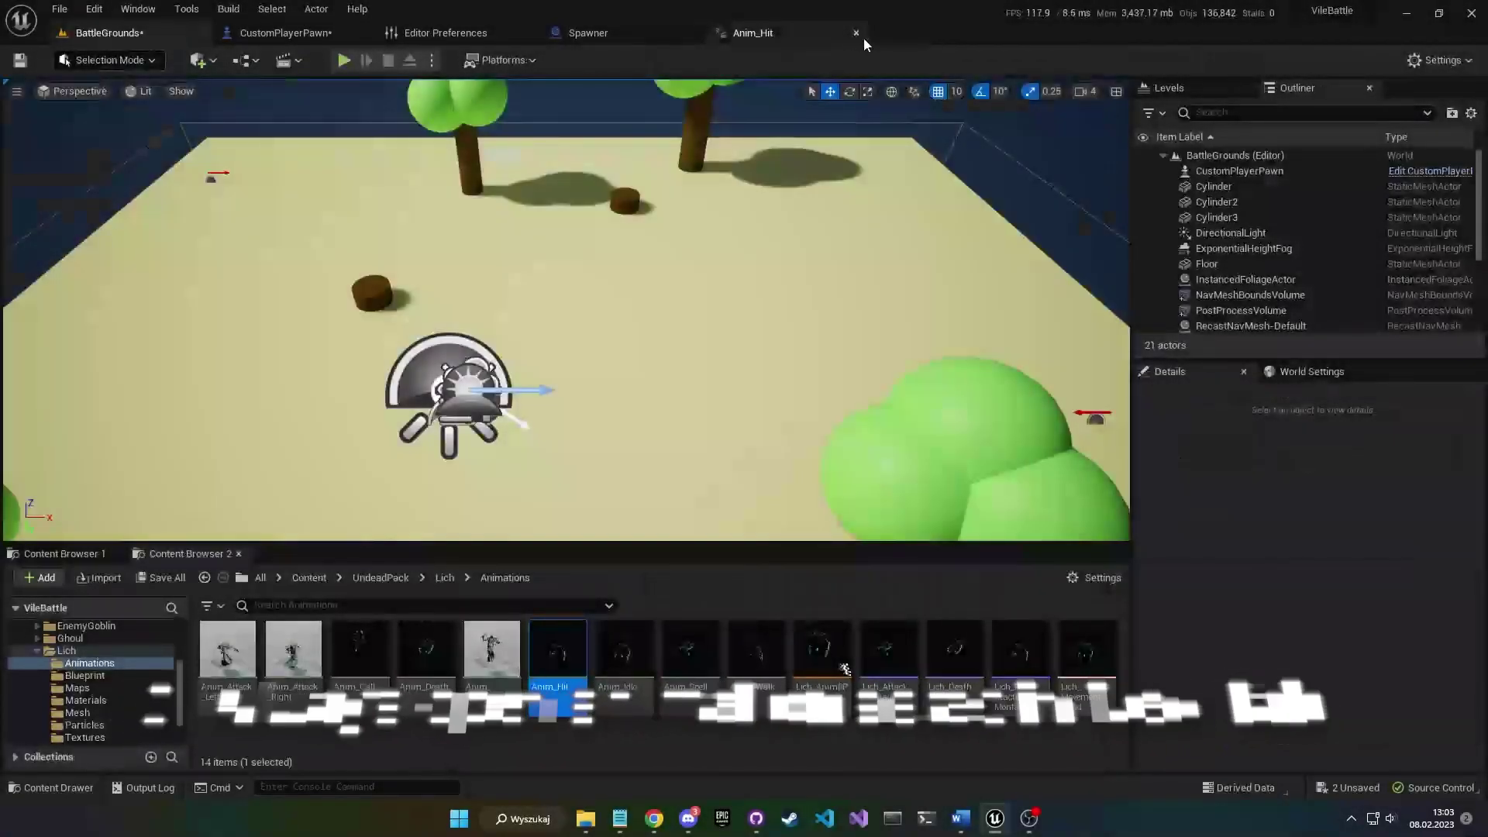
# - Close the Anim_Hit editor and open the Anim_Idle and Anim_Spell animations one after the other from the Lich animations folder
pyautogui.click(857, 33)
pyautogui.doubleClick(626, 654)
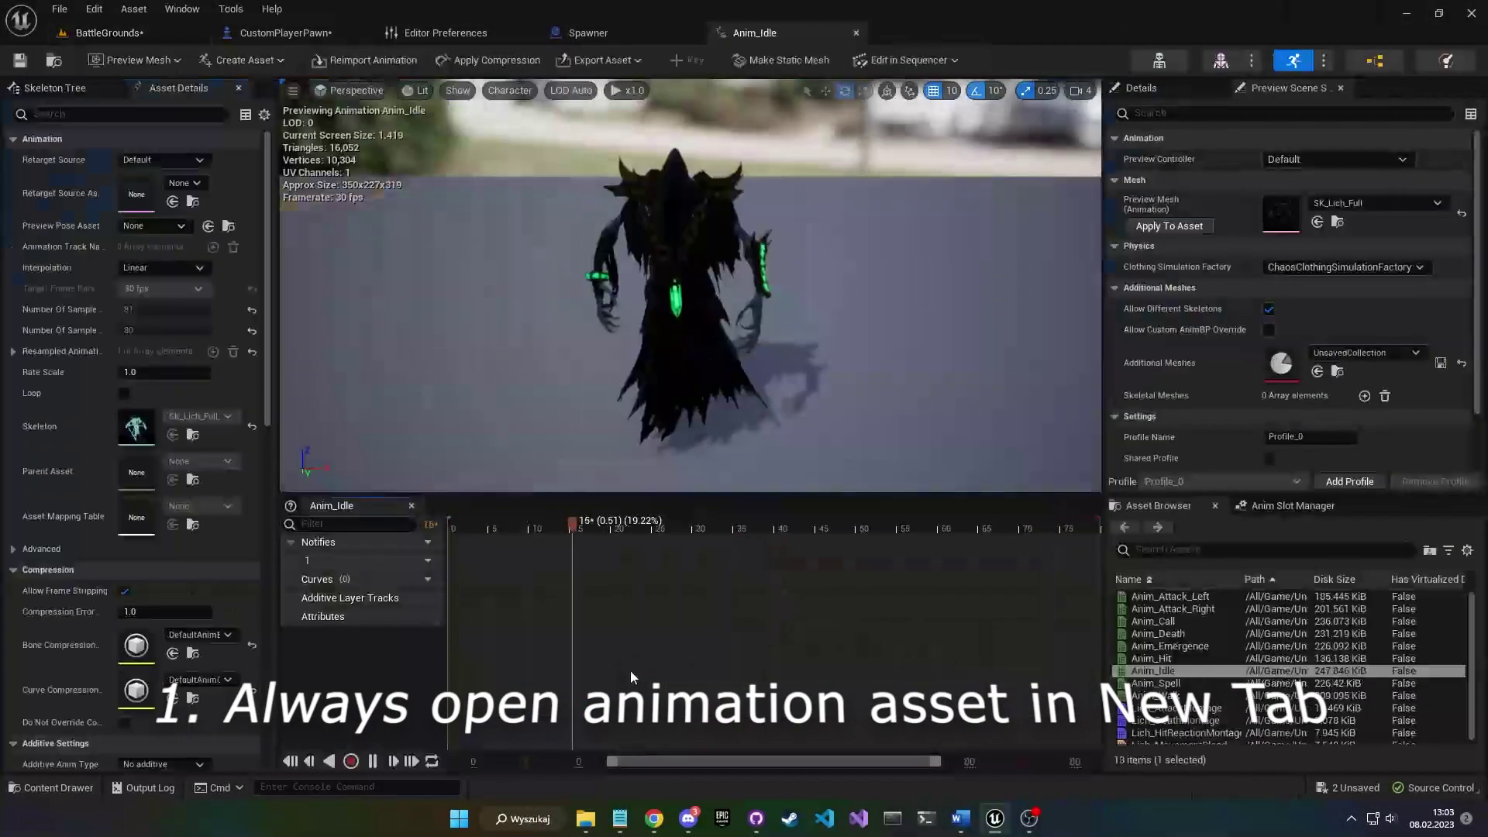
pyautogui.click(108, 33)
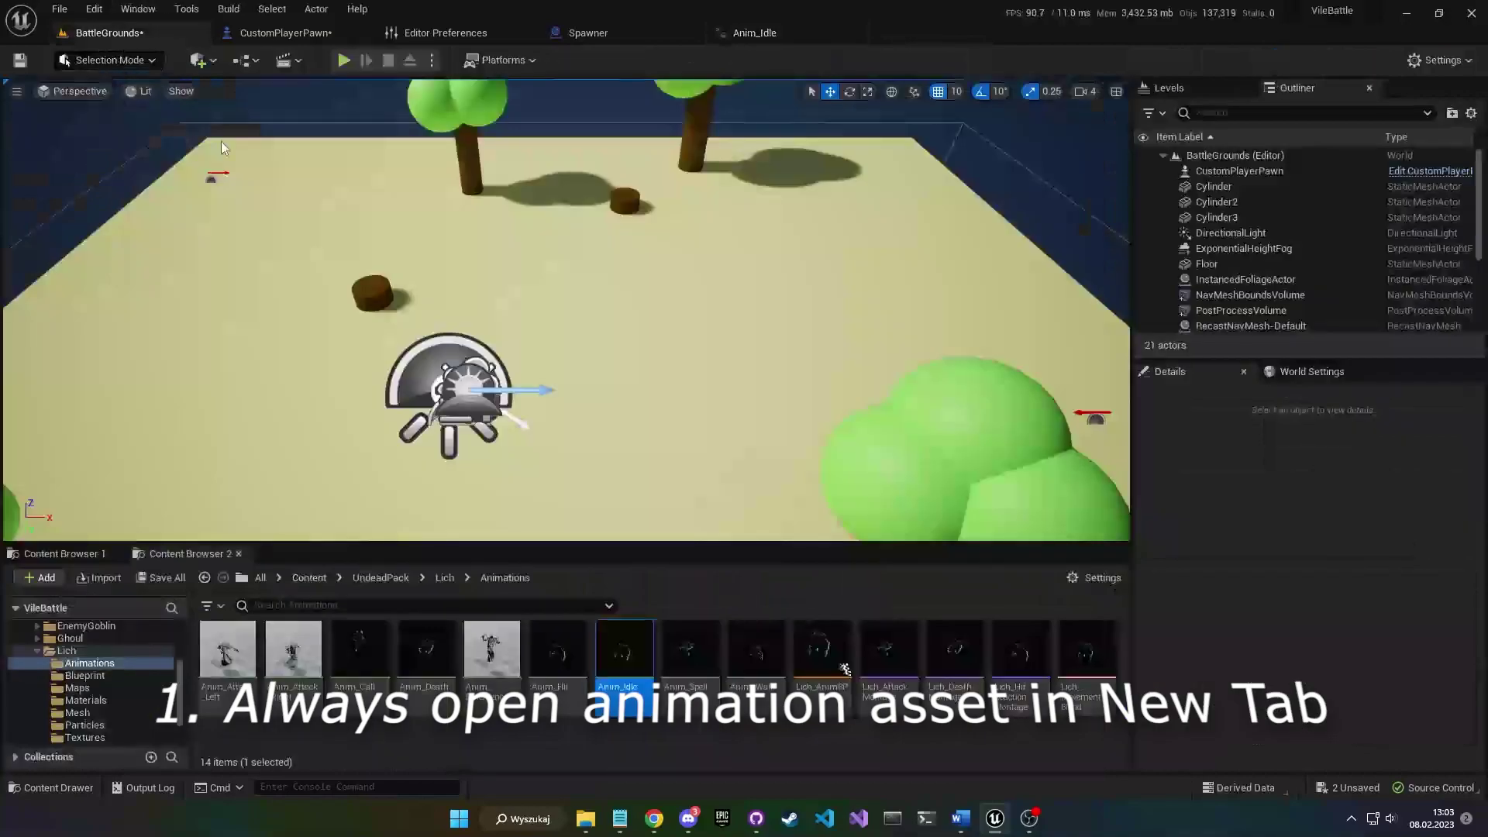
pyautogui.doubleClick(694, 643)
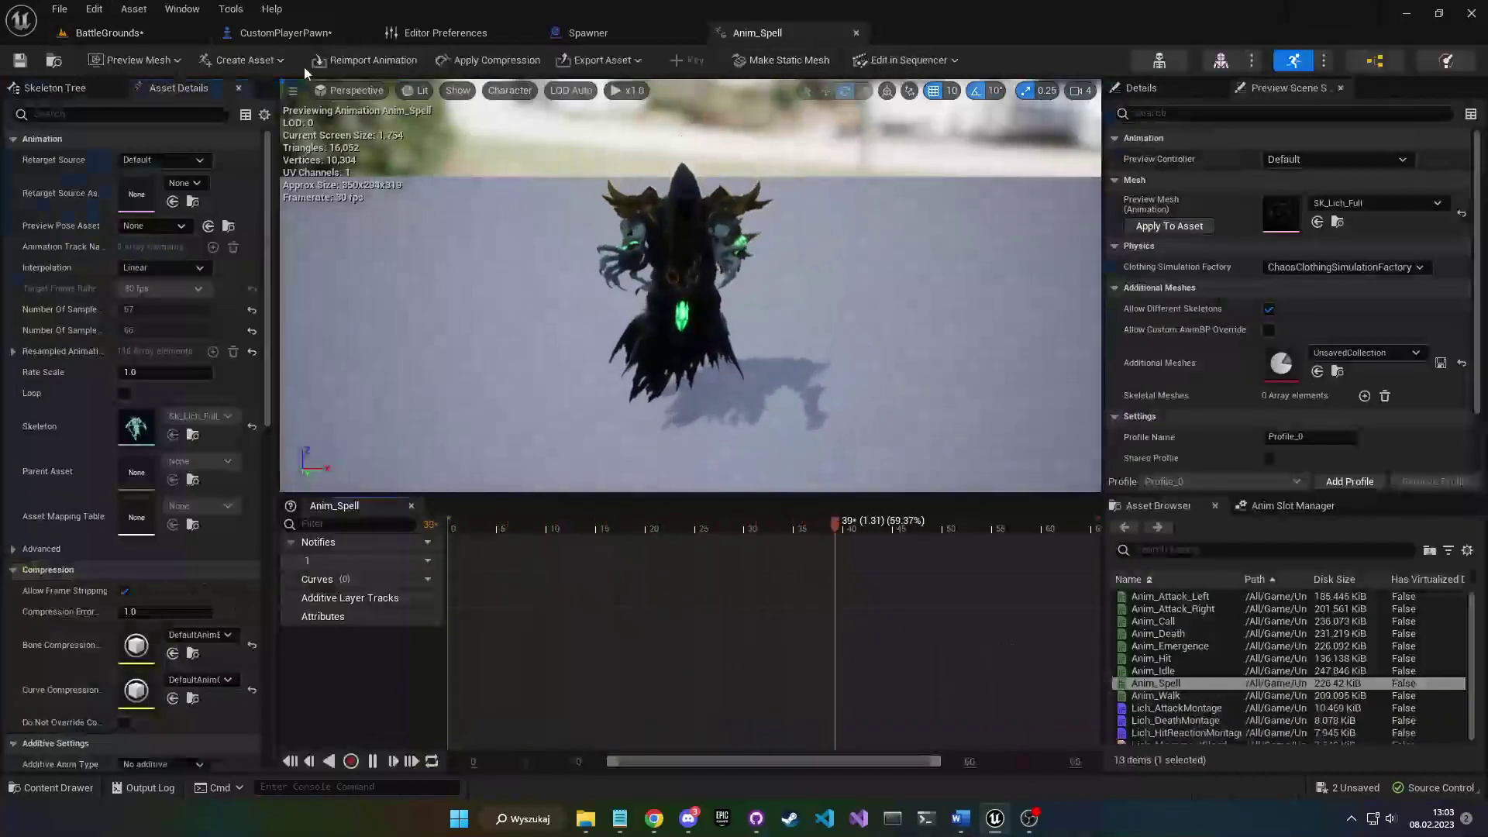
# - Enable Always Open Animation Assets in New Tab in the Animation Editor preferences and return to the BattleGrounds level
pyautogui.click(446, 35)
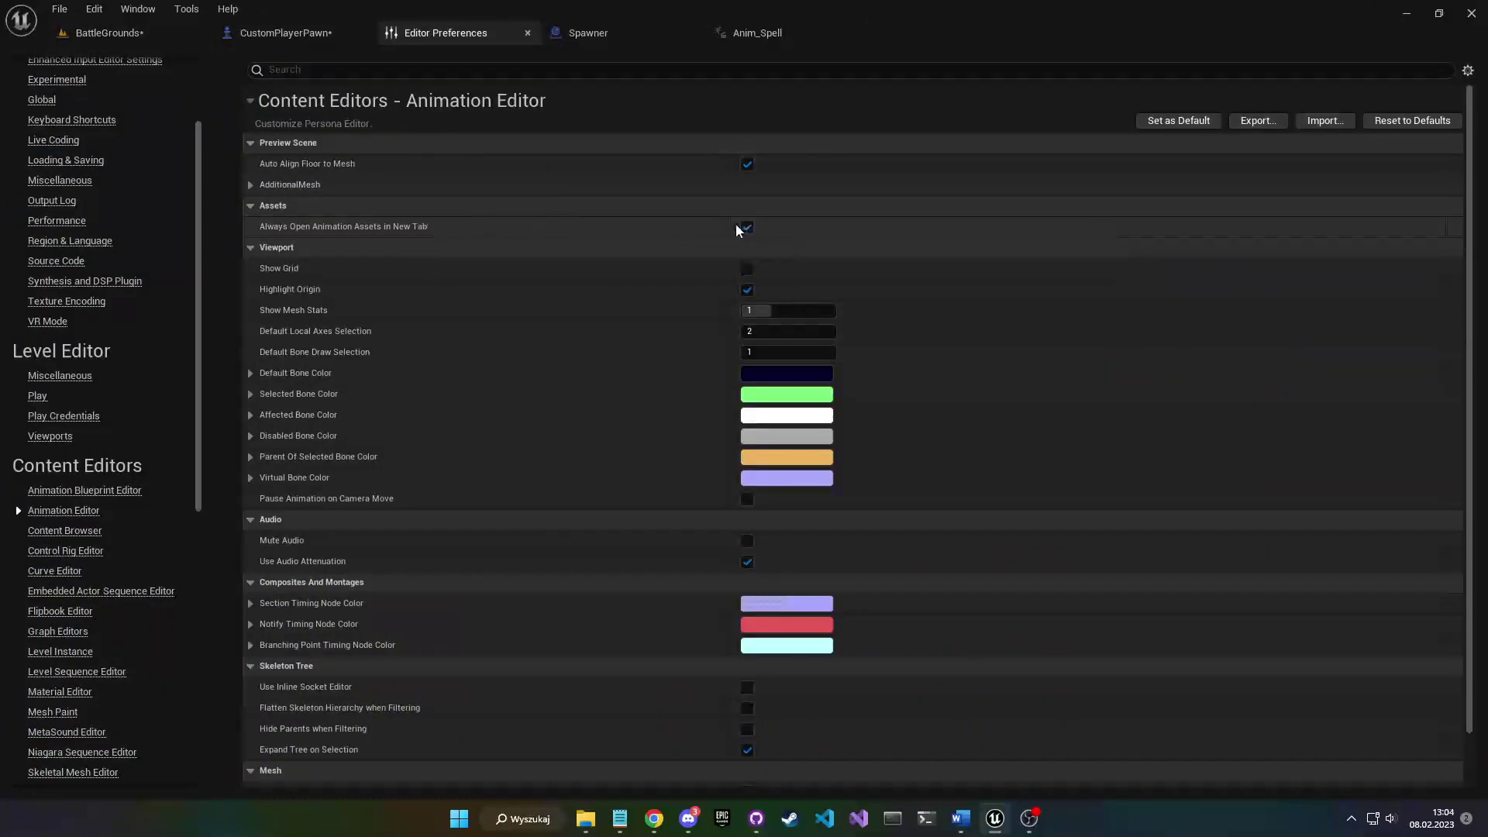
pyautogui.click(96, 34)
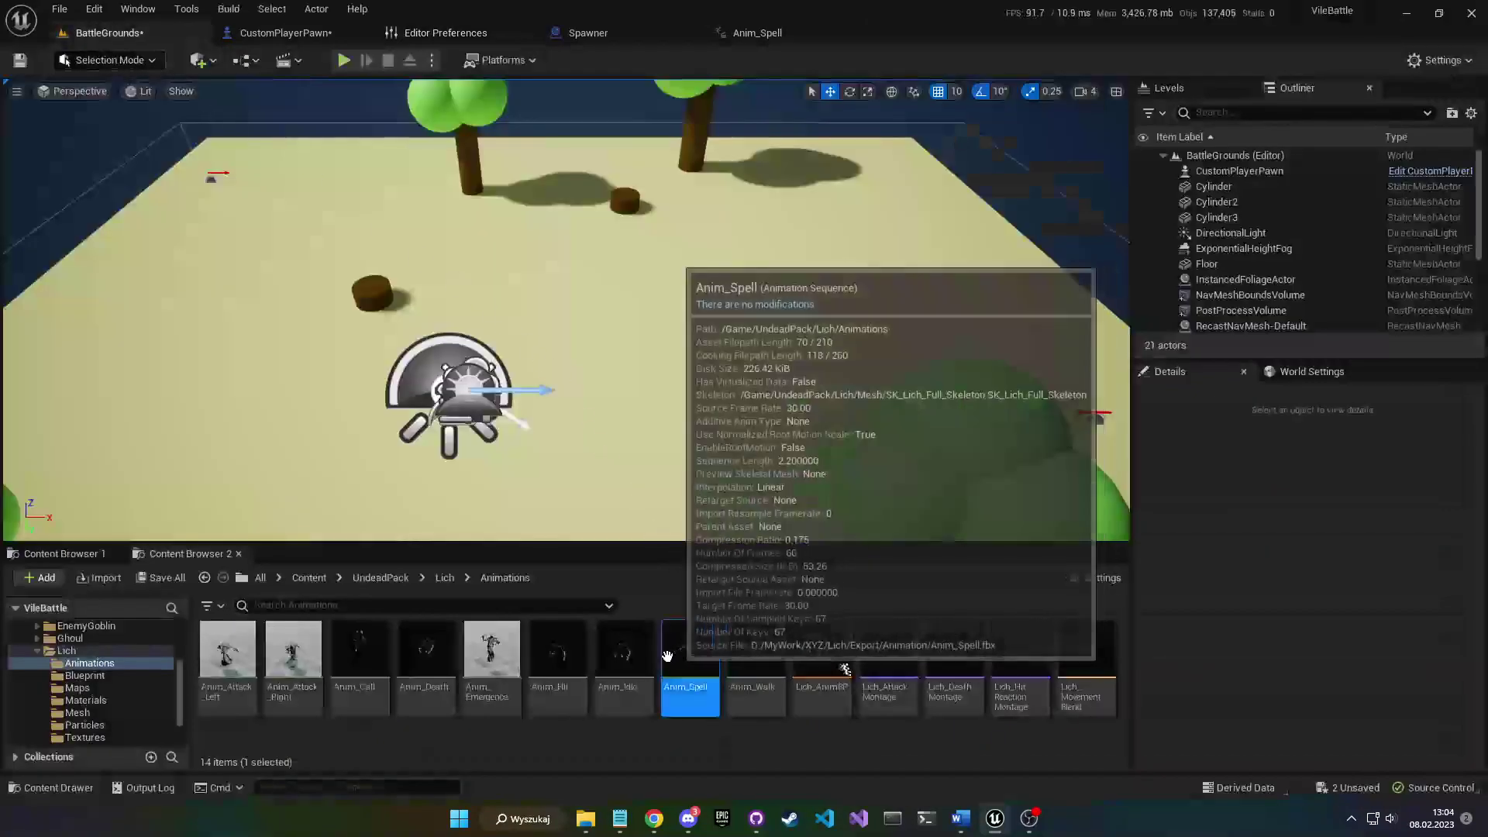
# - Open the Anim_Idle and Anim_Walk animations in their own editor tabs alongside Anim_Spell
pyautogui.doubleClick(624, 654)
pyautogui.click(109, 34)
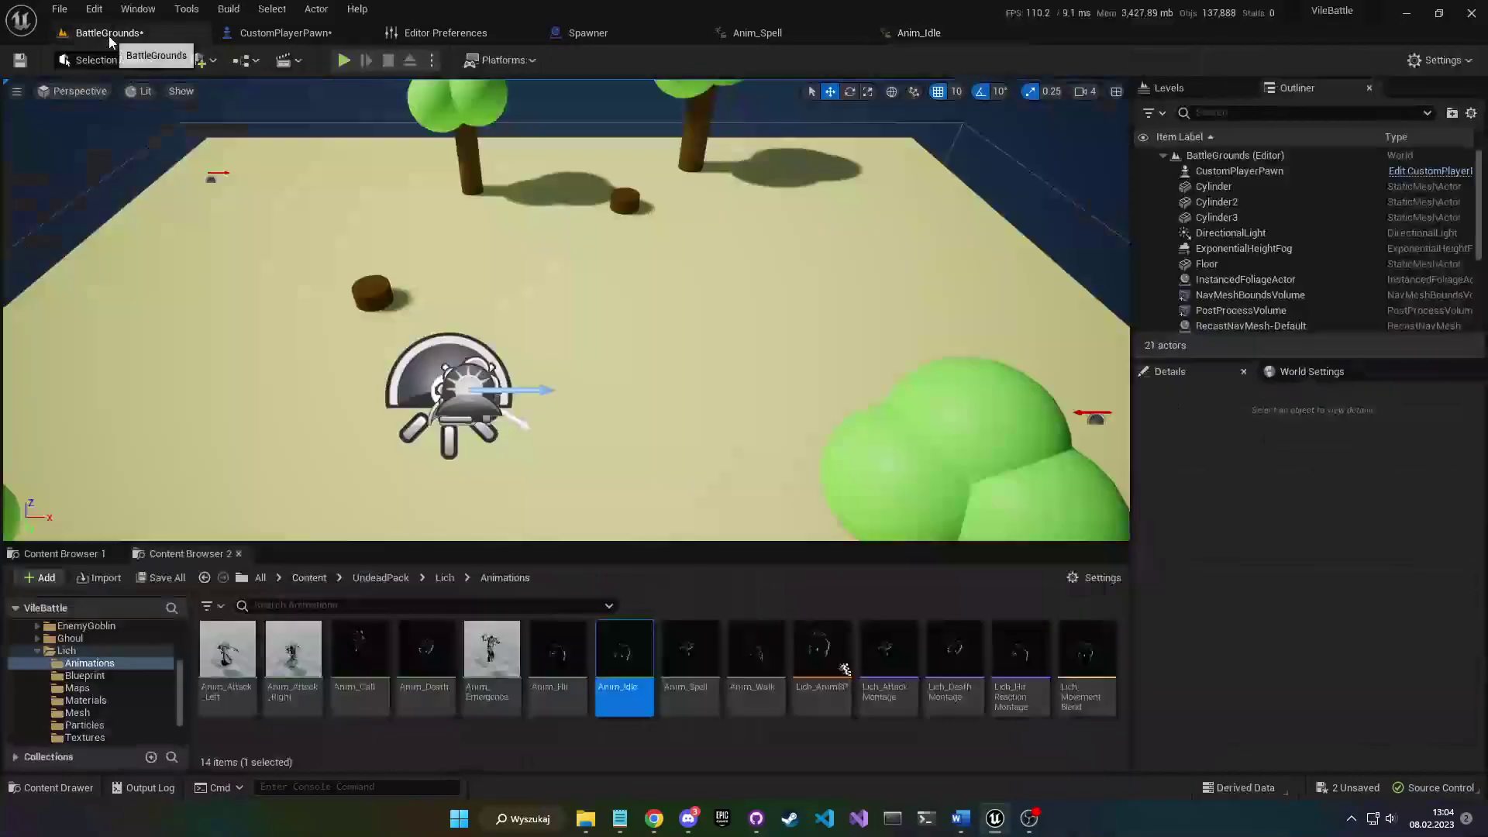
pyautogui.doubleClick(756, 654)
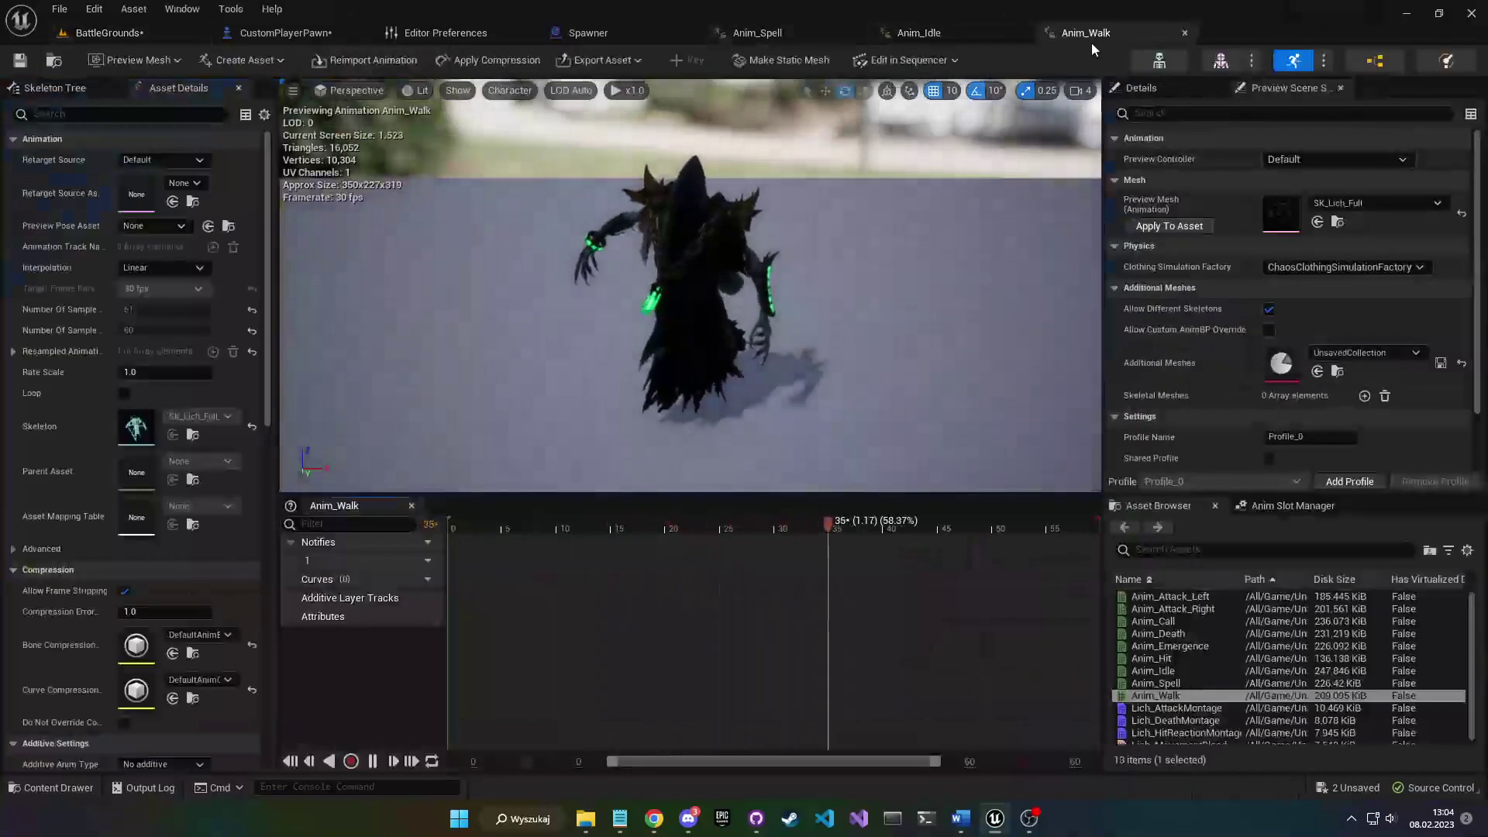